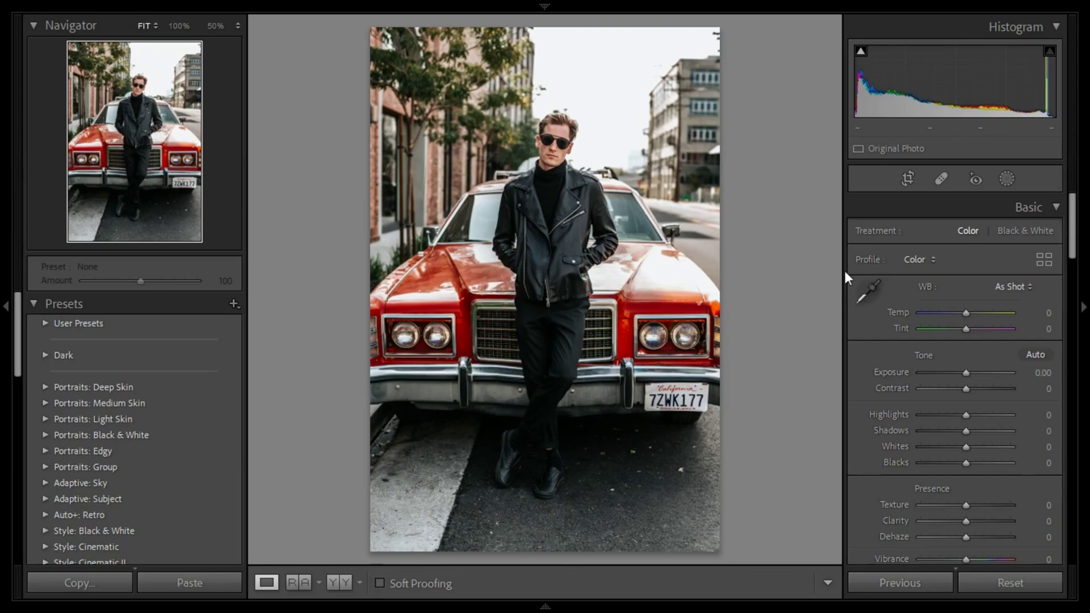
# Step: Lower the Temp slider to -10 for a slightly cooler white balance
pyautogui.moveTo(965, 313); pyautogui.dragTo(961, 314)
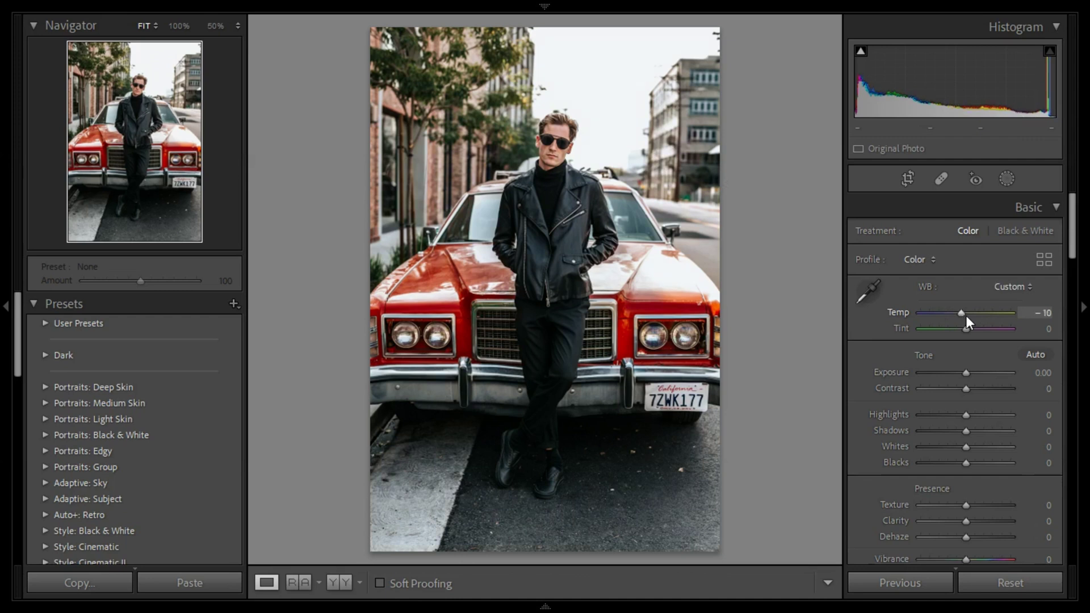
# Step: Choose Vintage 01 from the Vintage group in the profile browser
pyautogui.click(1045, 259)
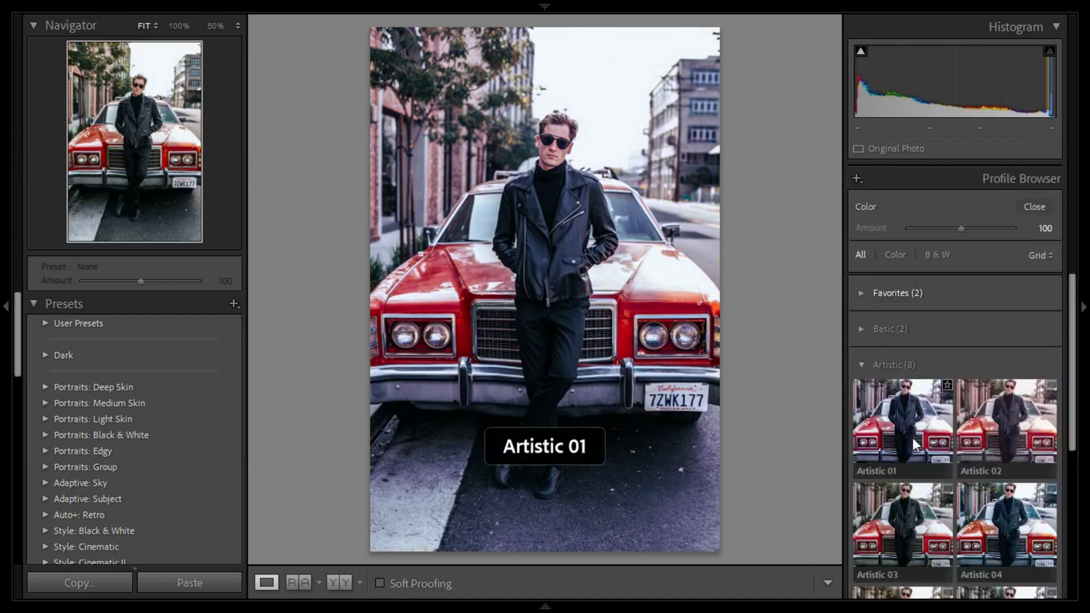
pyautogui.scroll(-5, 912, 438)
pyautogui.click(889, 580)
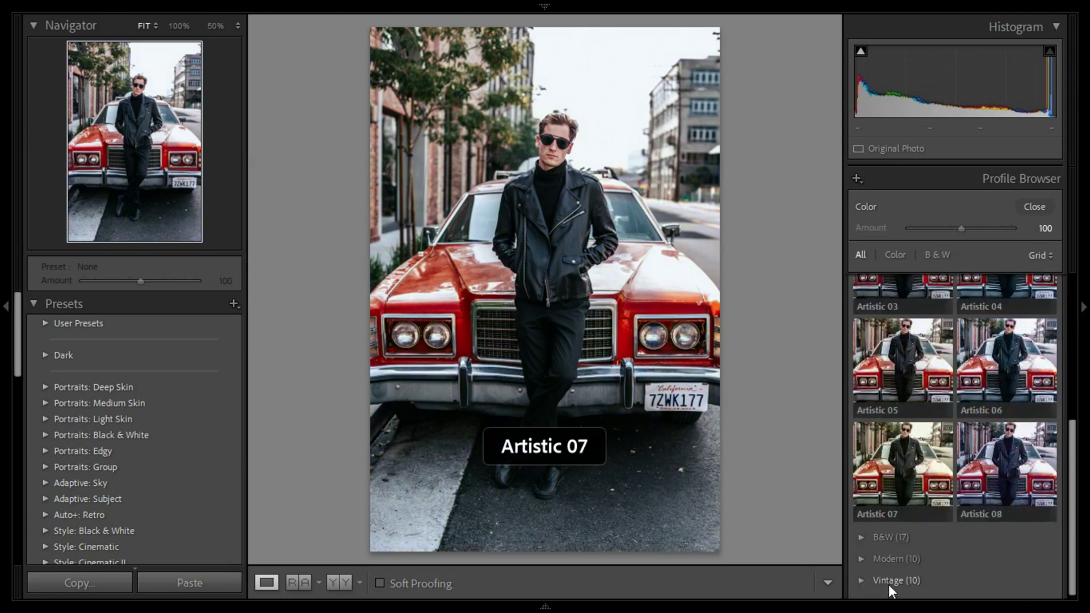
pyautogui.scroll(-2, 948, 488)
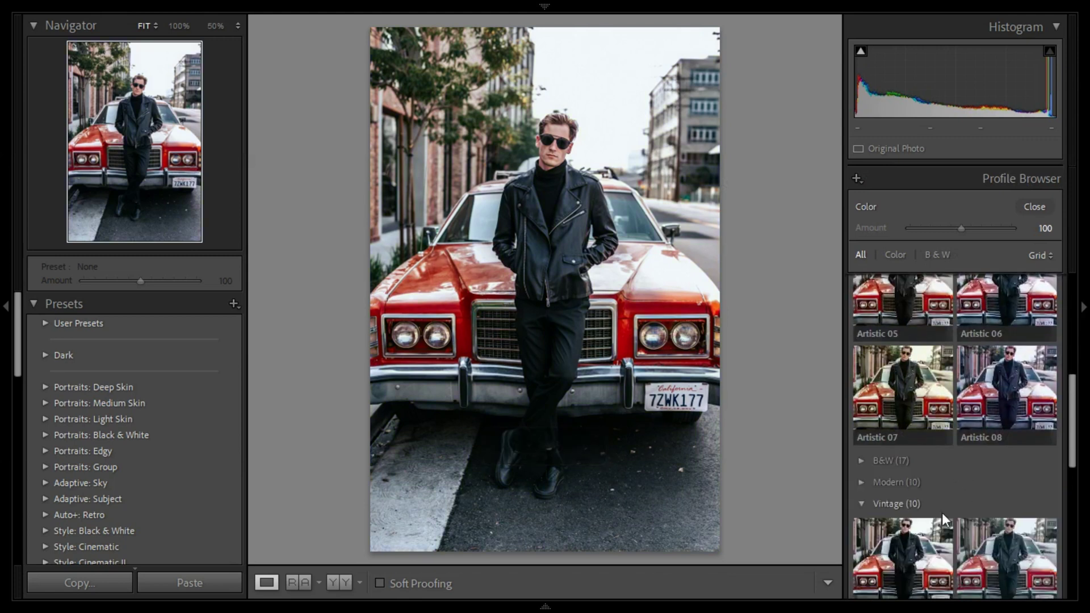
pyautogui.click(890, 557)
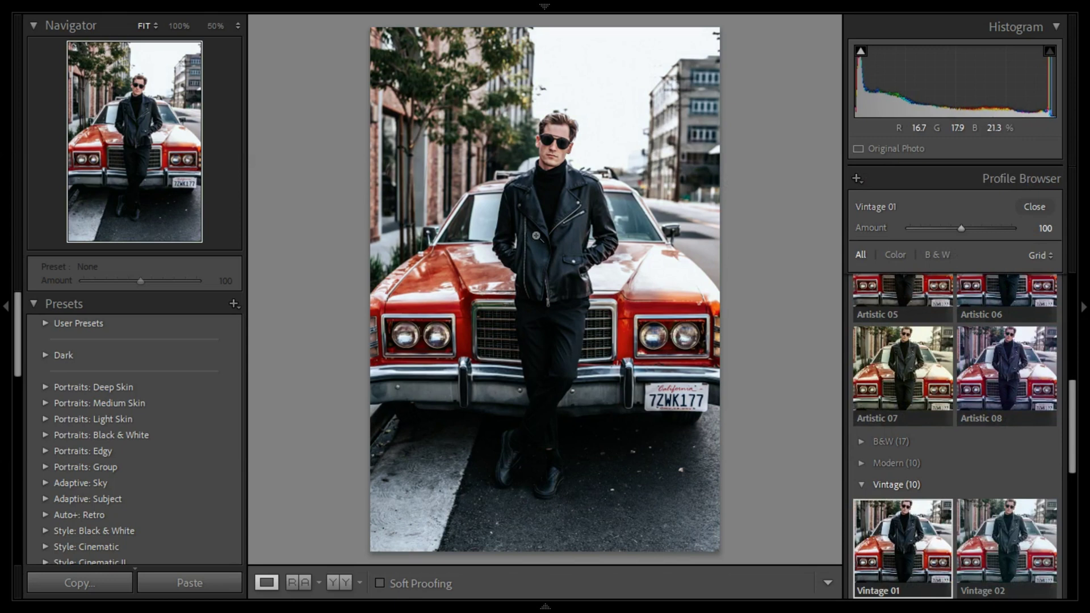
pyautogui.click(1036, 207)
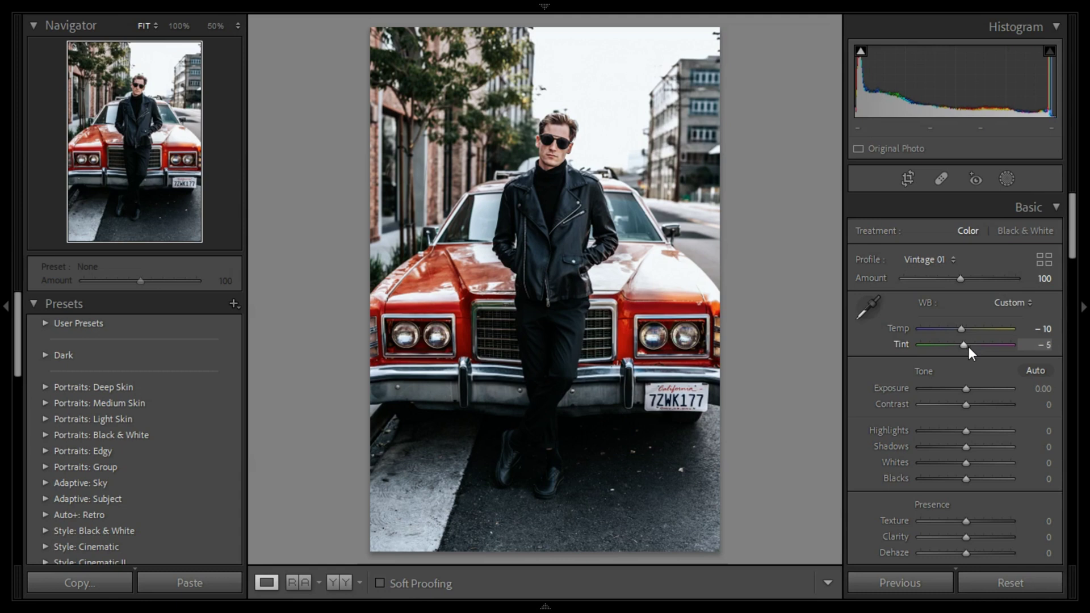
# Step: Set tint to -15 and zoom in to inspect the man's face
pyautogui.write('-15')
pyautogui.press('Return')
pyautogui.click(555, 158)
pyautogui.moveTo(584, 158); pyautogui.dragTo(570, 232)
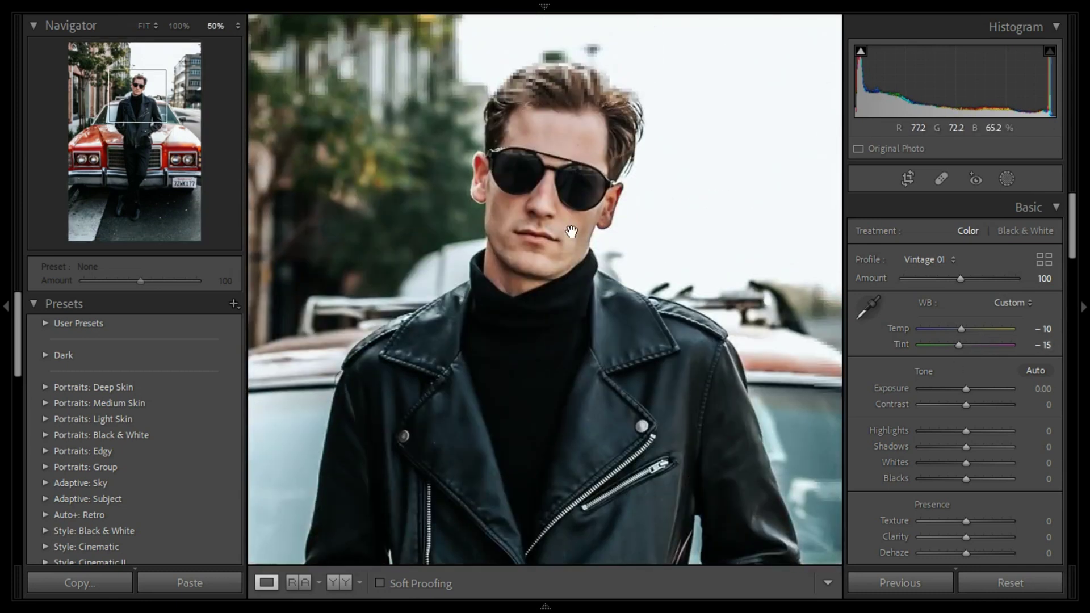
pyautogui.click(623, 256)
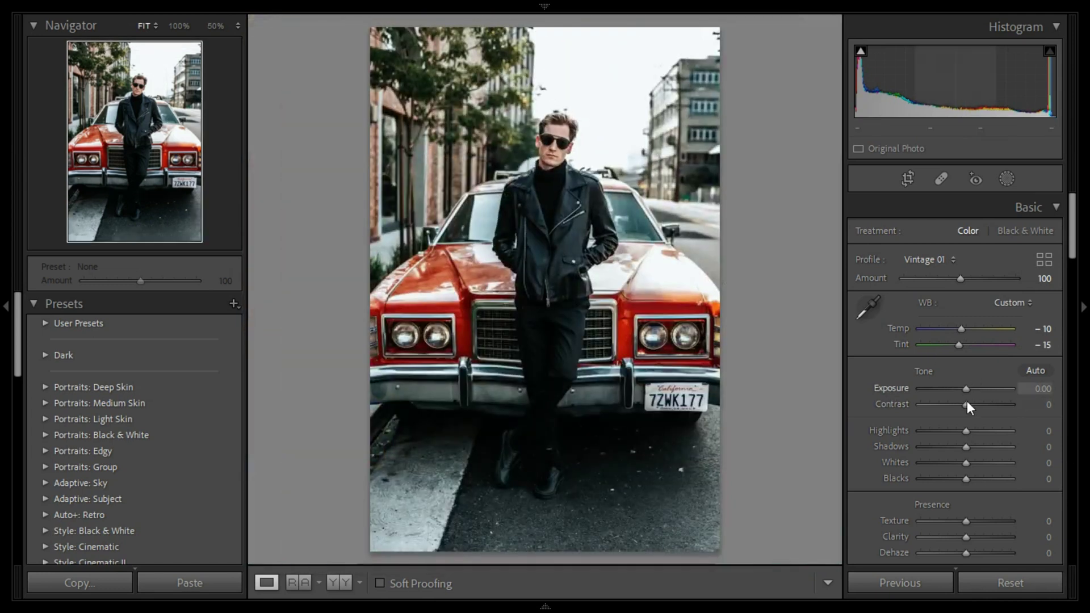
# Step: Set contrast -10, highlights -100, shadows -30, whites -10 and blacks -20
pyautogui.press('Down')
pyautogui.press('Down')
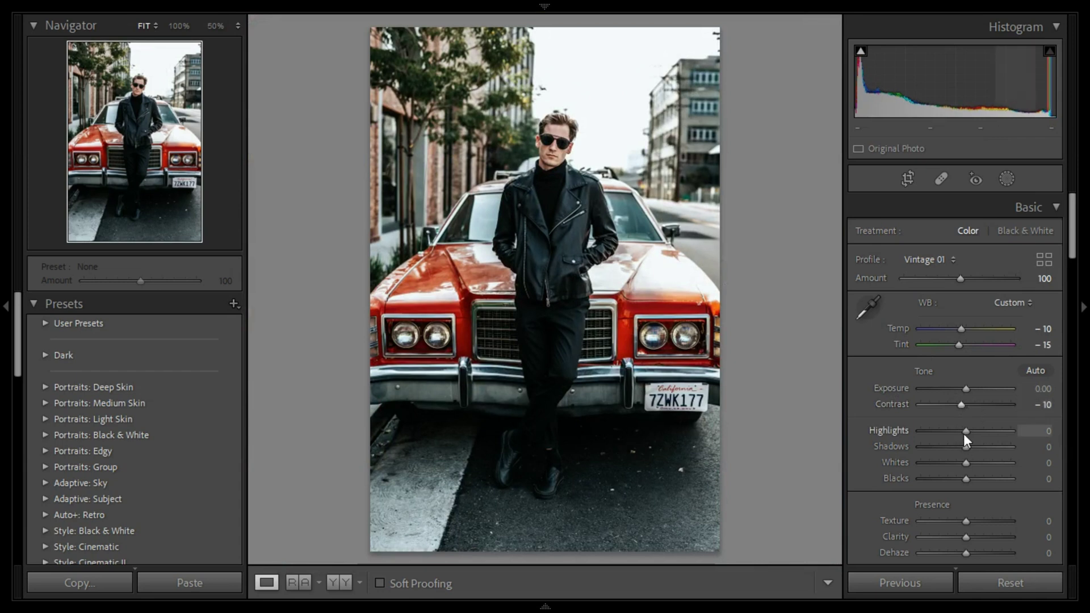
pyautogui.hotkey('shift', 'Down')
pyautogui.hotkey('shift', 'Down')
pyautogui.hotkey('shift', 'Down')
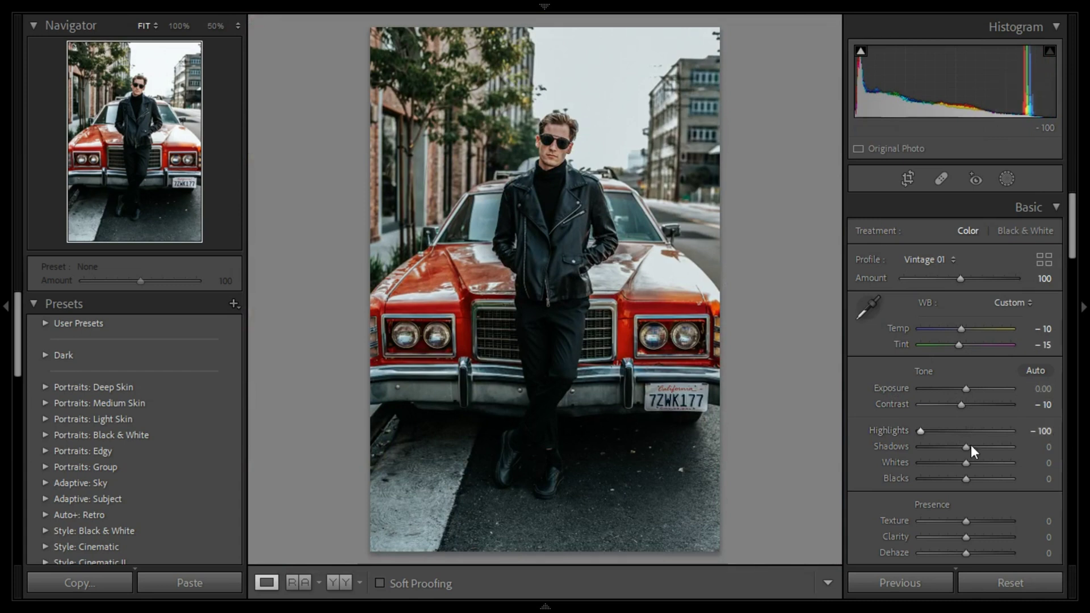
pyautogui.hotkey('shift', 'Down')
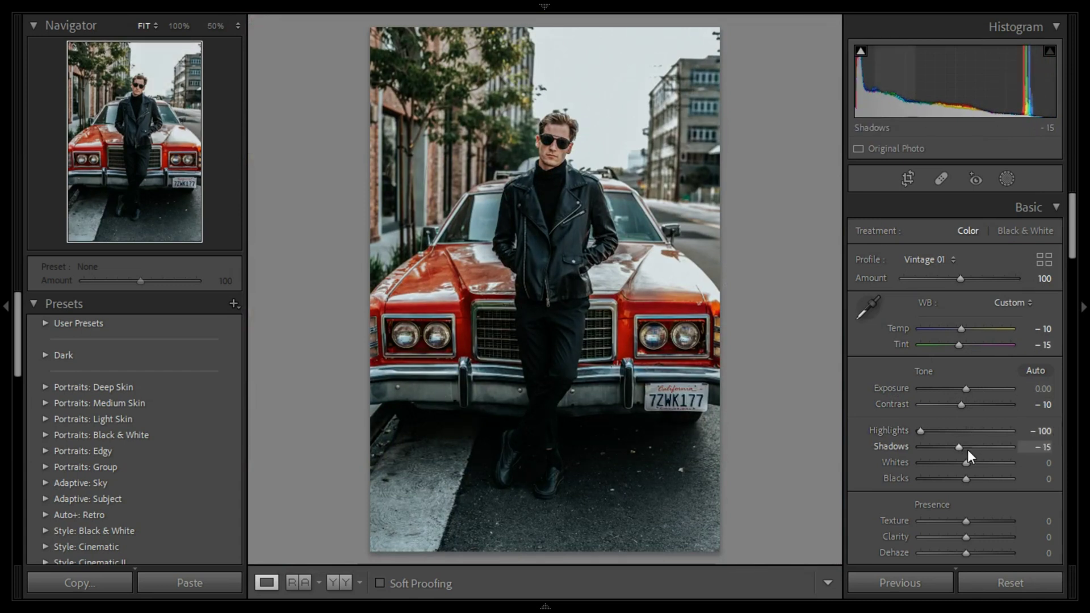
pyautogui.press('Down')
pyautogui.press('Down')
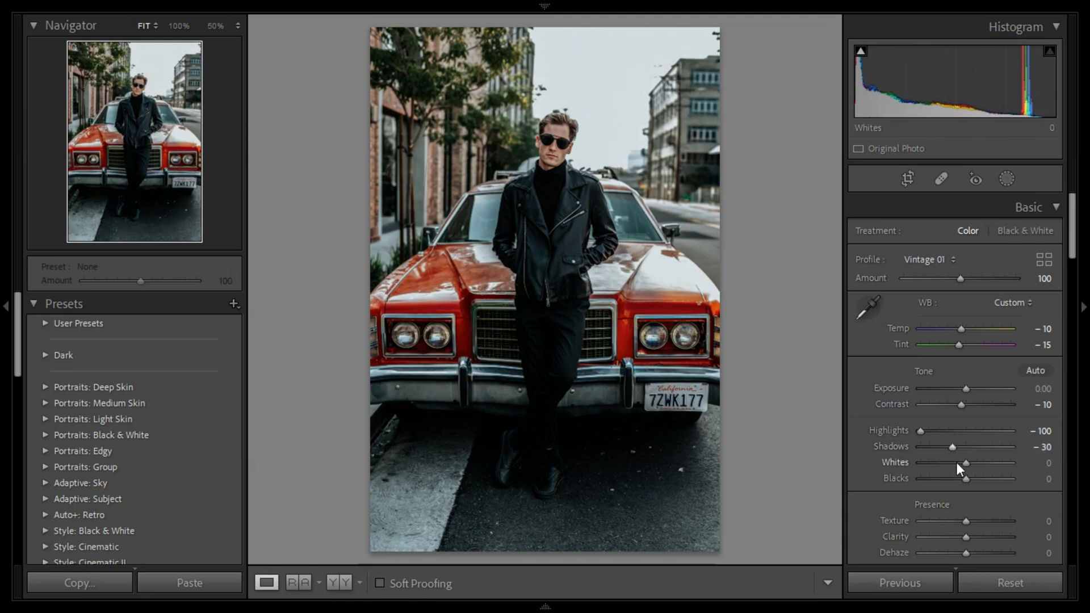
pyautogui.press('Down')
pyautogui.press('Down')
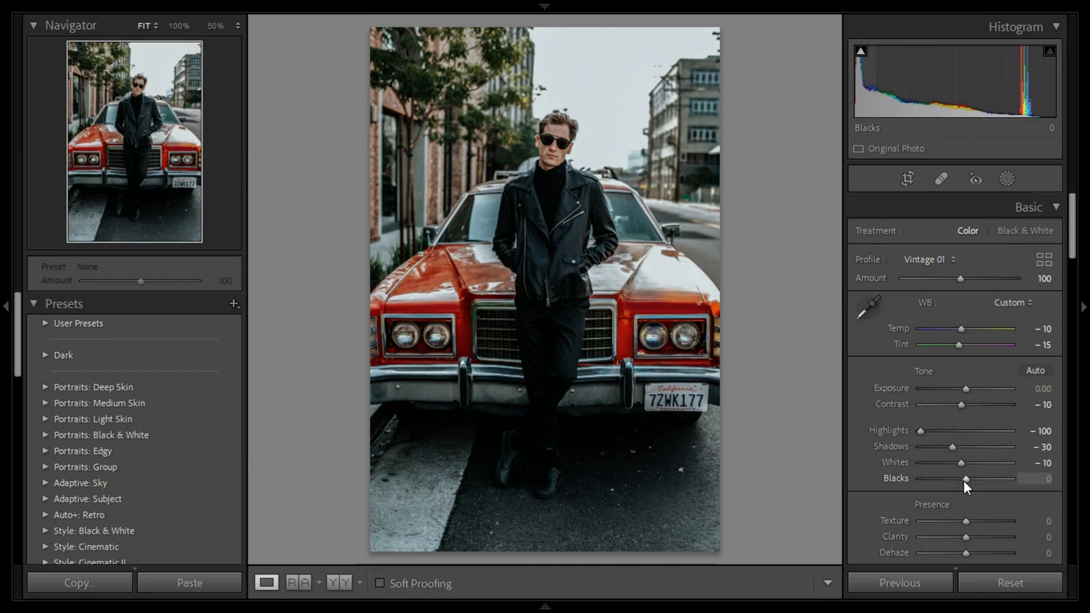
pyautogui.press('Down')
pyautogui.press('Down')
pyautogui.press('Down')
pyautogui.press('Down')
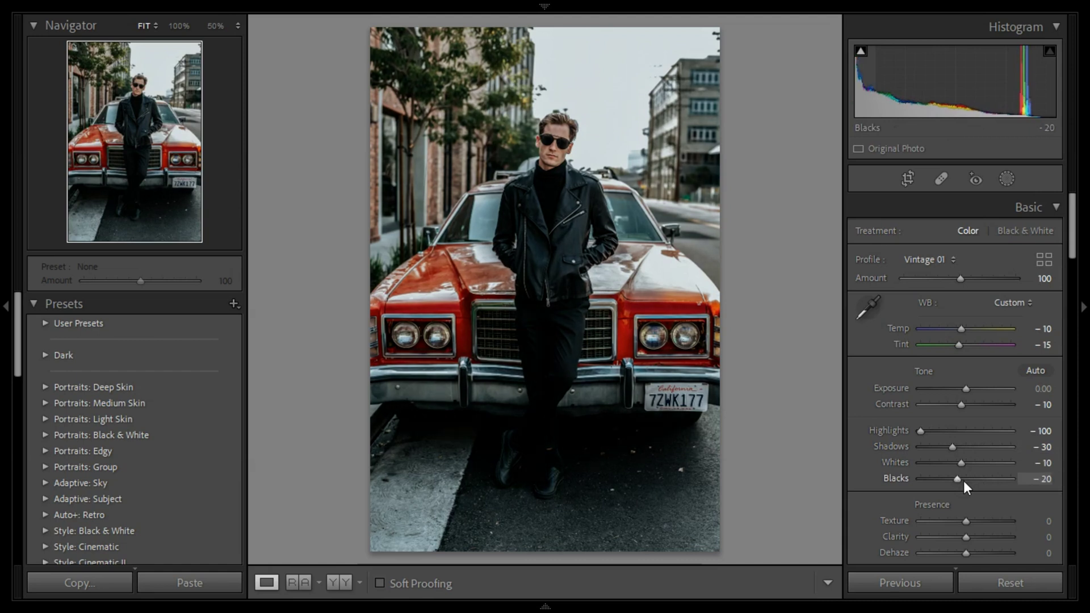
pyautogui.press('Down')
# Step: Set blacks -25, texture +55, clarity -5, dehaze +5, vibrance +50, saturation -25
pyautogui.scroll(-3, 1043, 461)
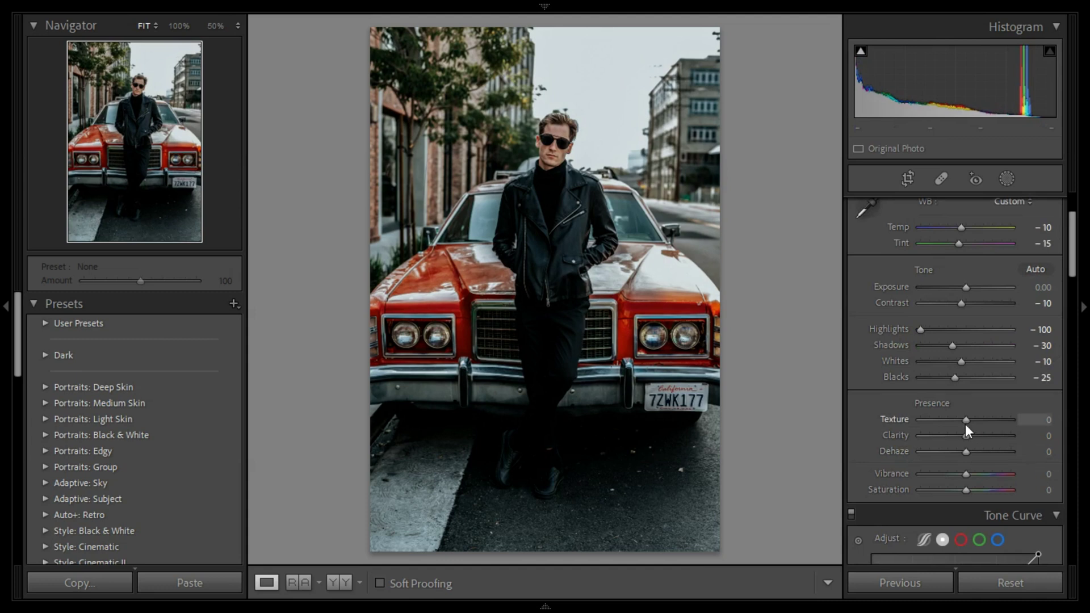
pyautogui.press('Up')
pyautogui.press('Up')
pyautogui.press('Up')
pyautogui.press('Up')
pyautogui.press('Up')
pyautogui.press('Up')
pyautogui.press('Up')
pyautogui.press('Up')
pyautogui.press('Up')
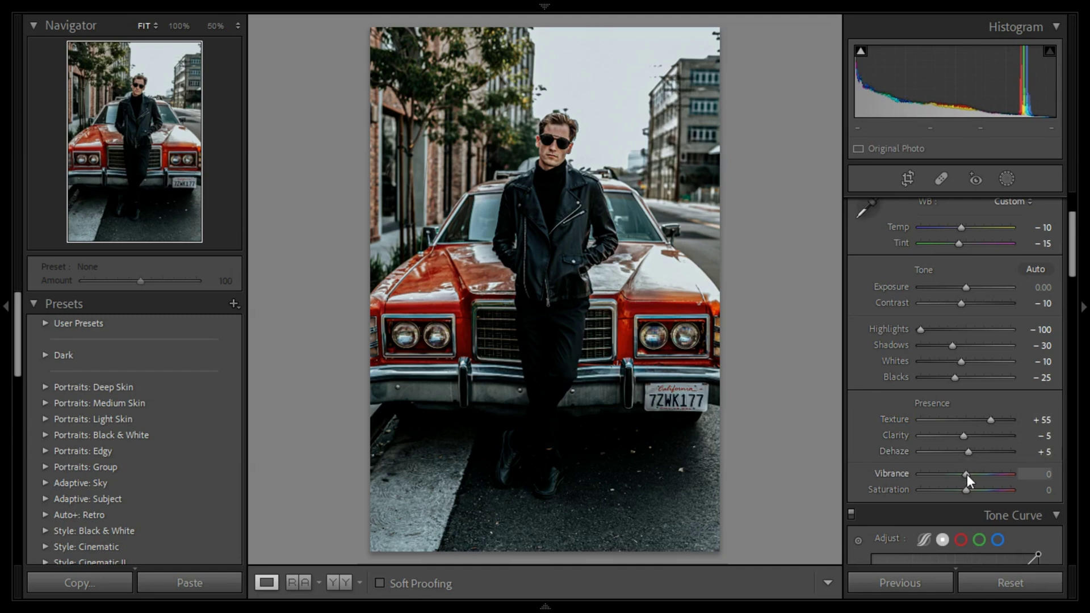
pyautogui.scroll(9, 966, 473)
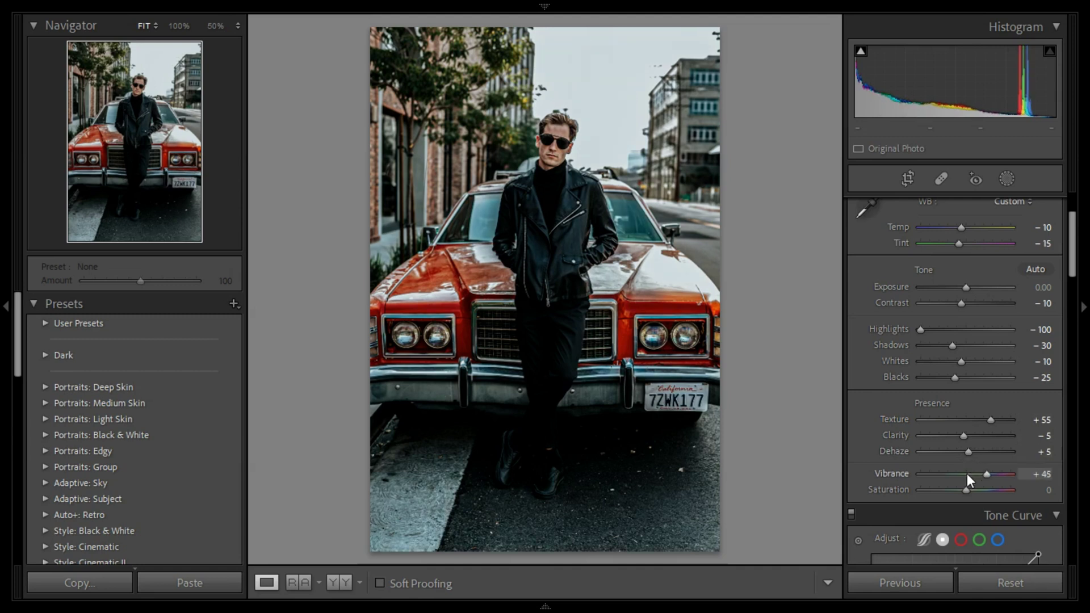
pyautogui.click(565, 157)
pyautogui.moveTo(565, 156); pyautogui.dragTo(566, 228)
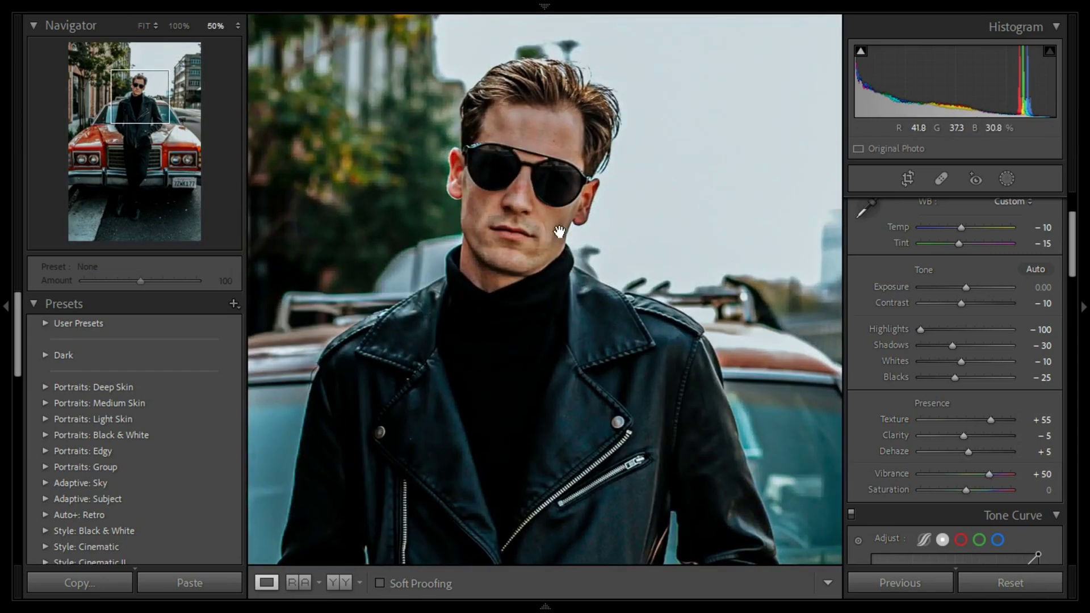
pyautogui.click(566, 228)
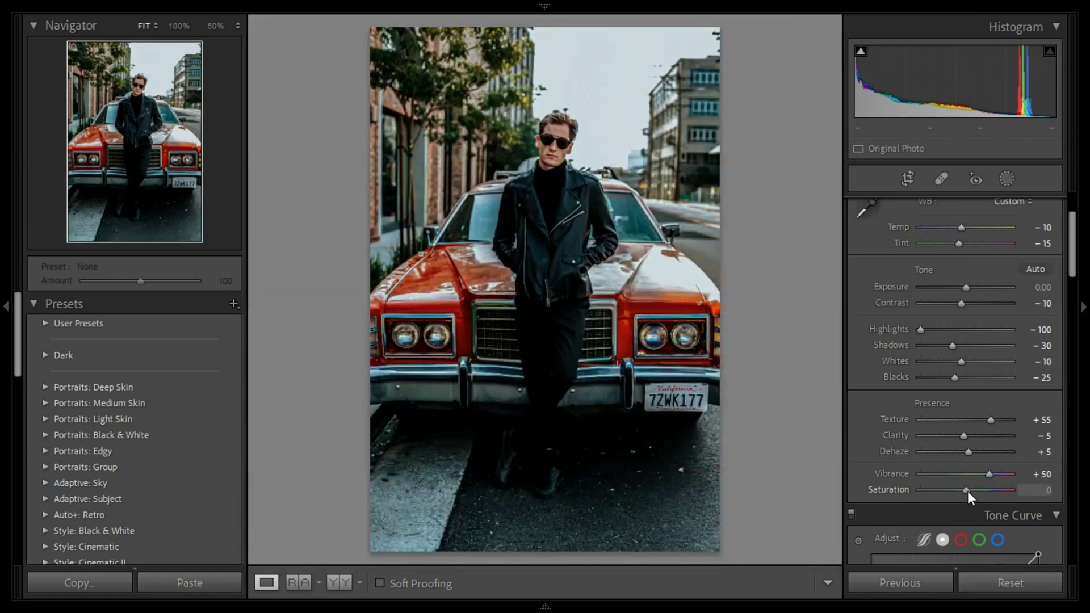
pyautogui.scroll(-4, 967, 492)
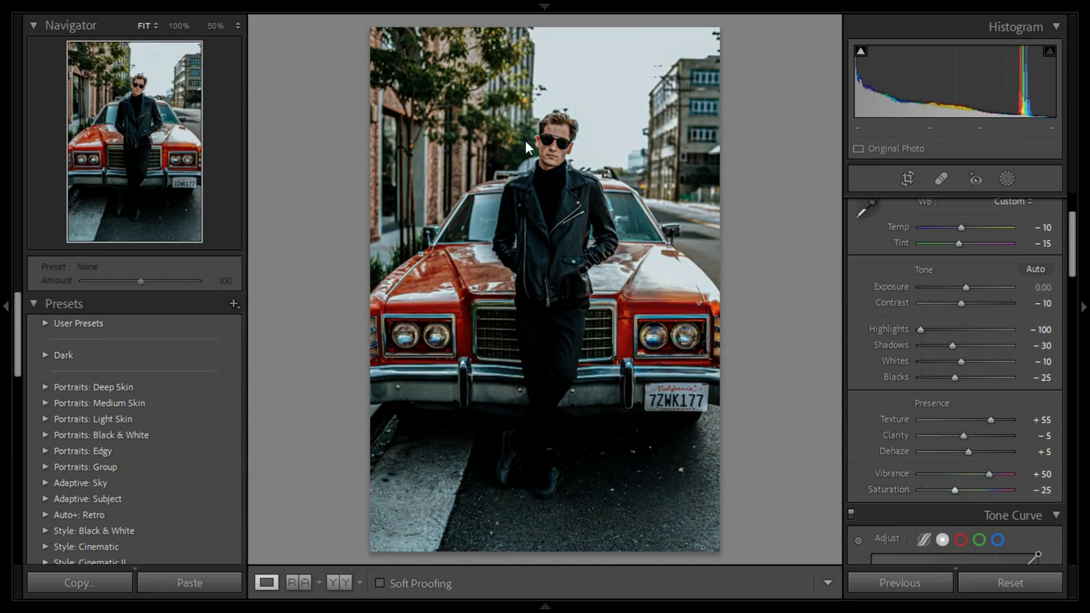
pyautogui.click(613, 166)
pyautogui.click(620, 265)
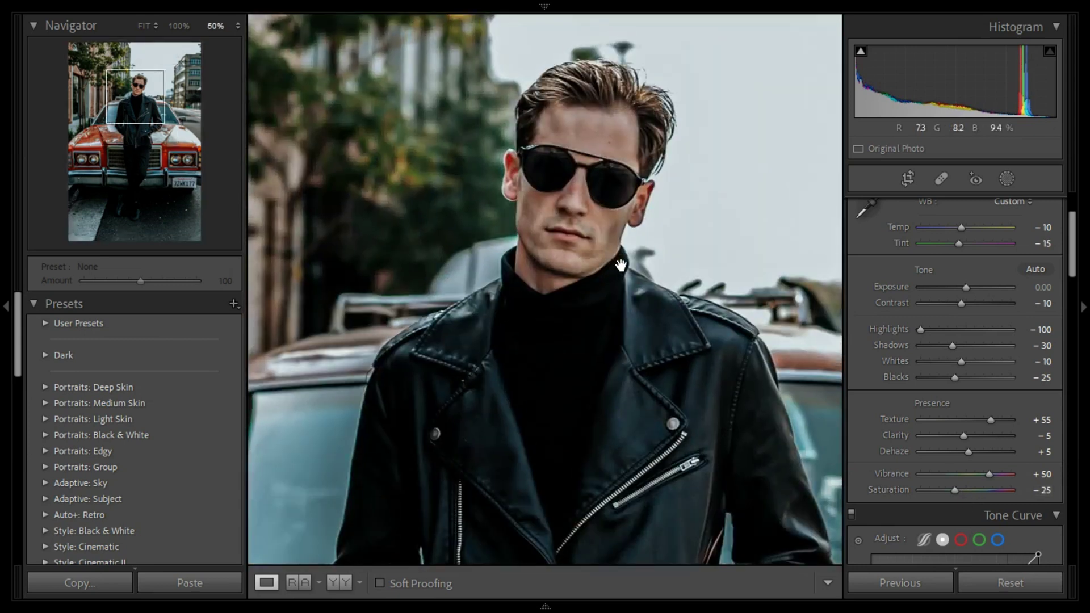
pyautogui.scroll(-5, 966, 373)
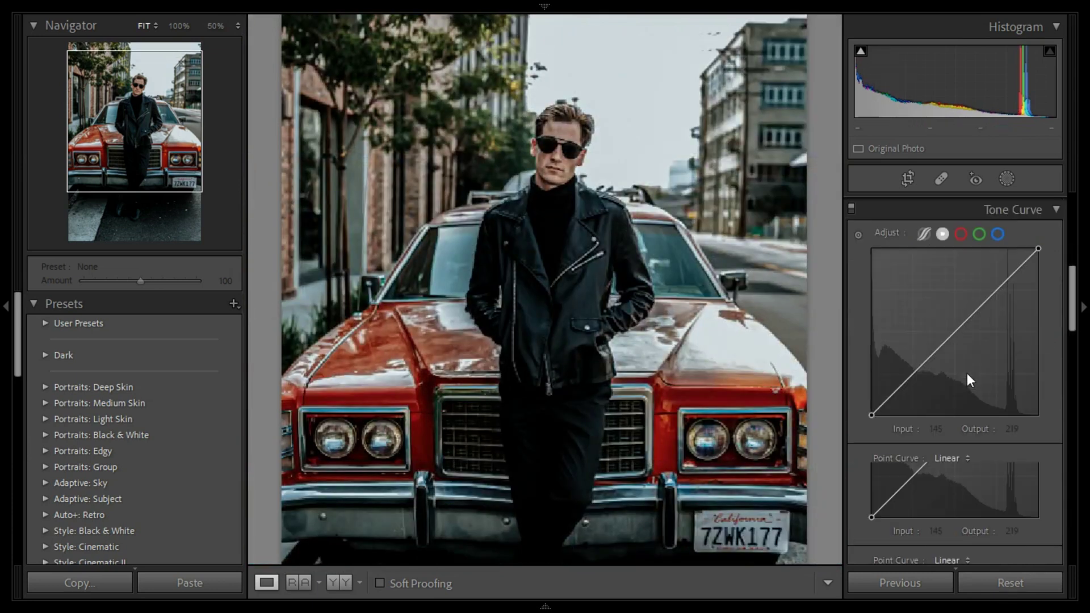
# Step: Add shadow, midtone and highlight points to the tone curve, pulling the shadow point down
pyautogui.click(914, 373)
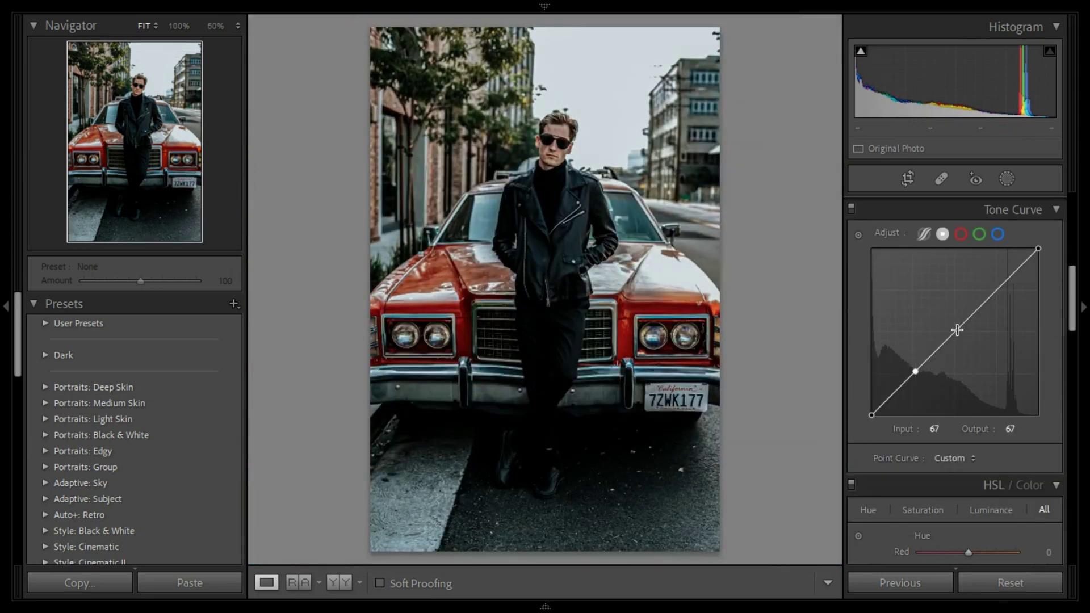
pyautogui.click(957, 331)
pyautogui.click(996, 290)
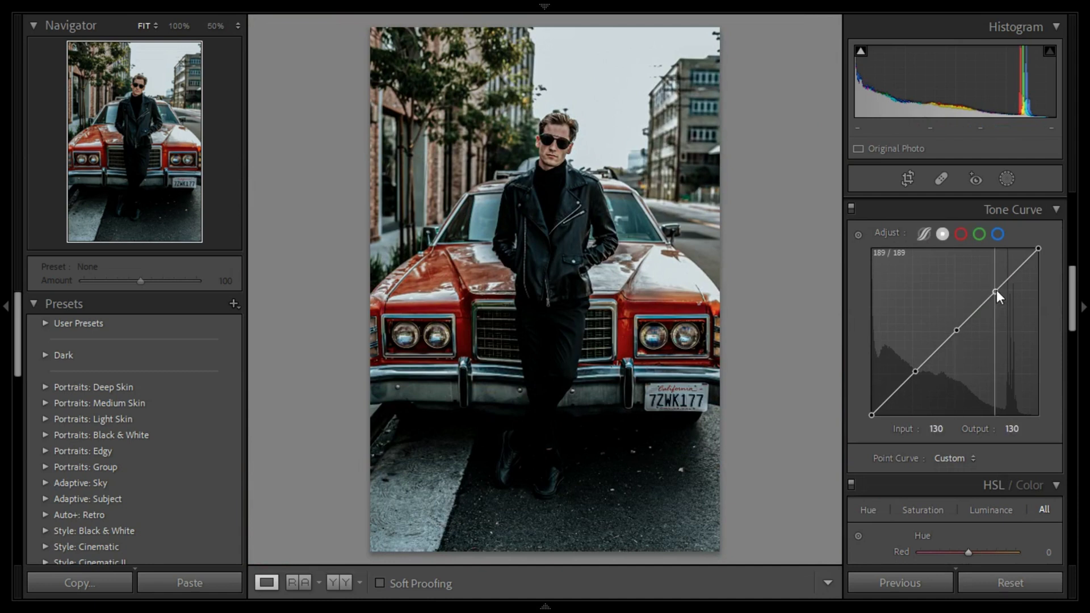
pyautogui.click(916, 371)
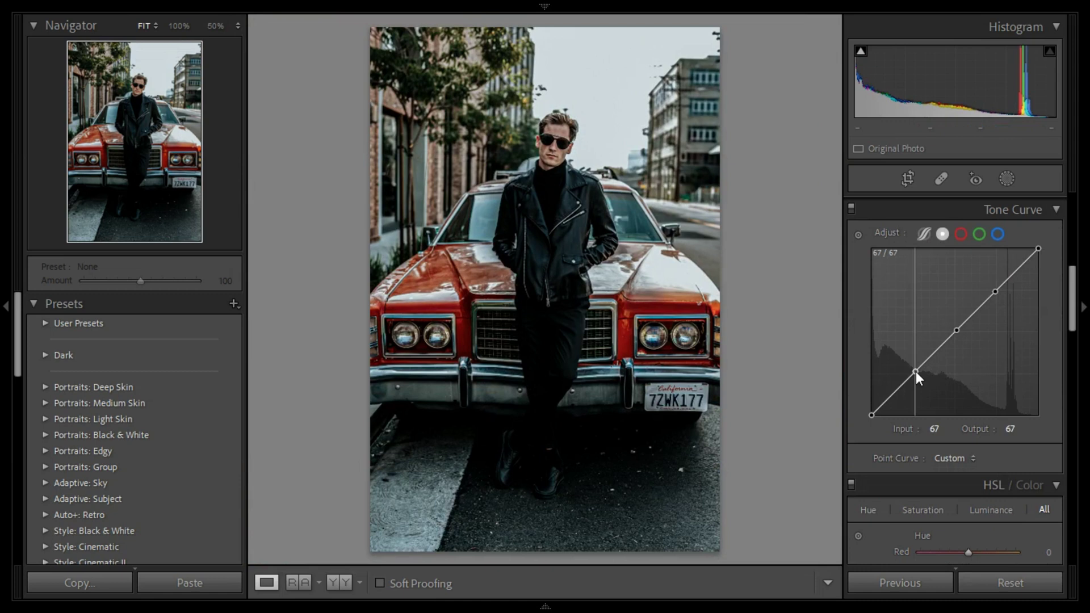
pyautogui.moveTo(915, 373); pyautogui.dragTo(910, 387)
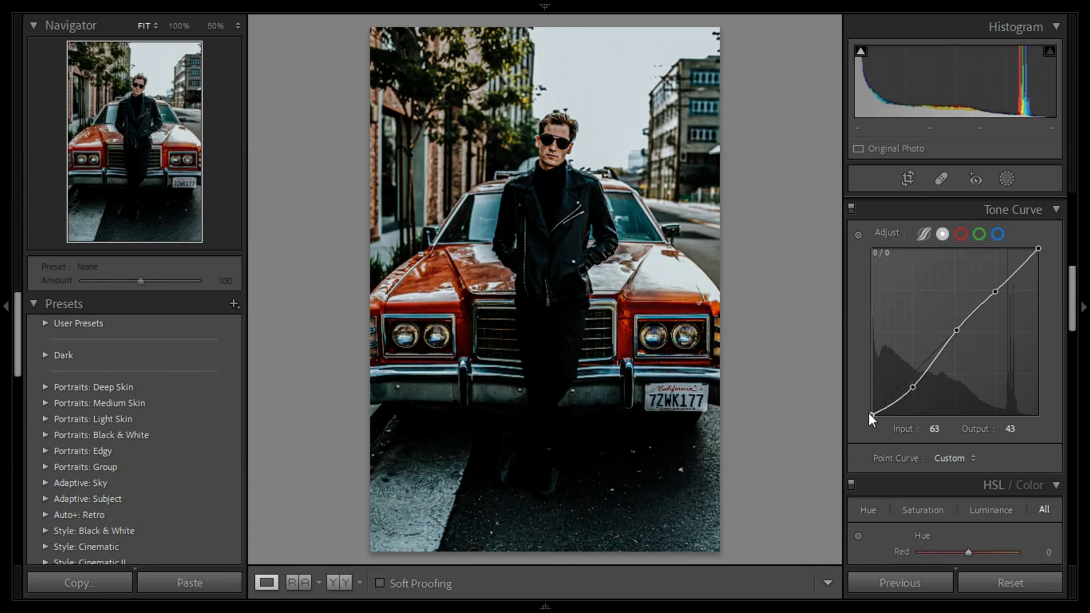
# Step: Lift the curve's black point and raise the highlight point to input 204, output 227
pyautogui.moveTo(868, 414); pyautogui.dragTo(872, 400)
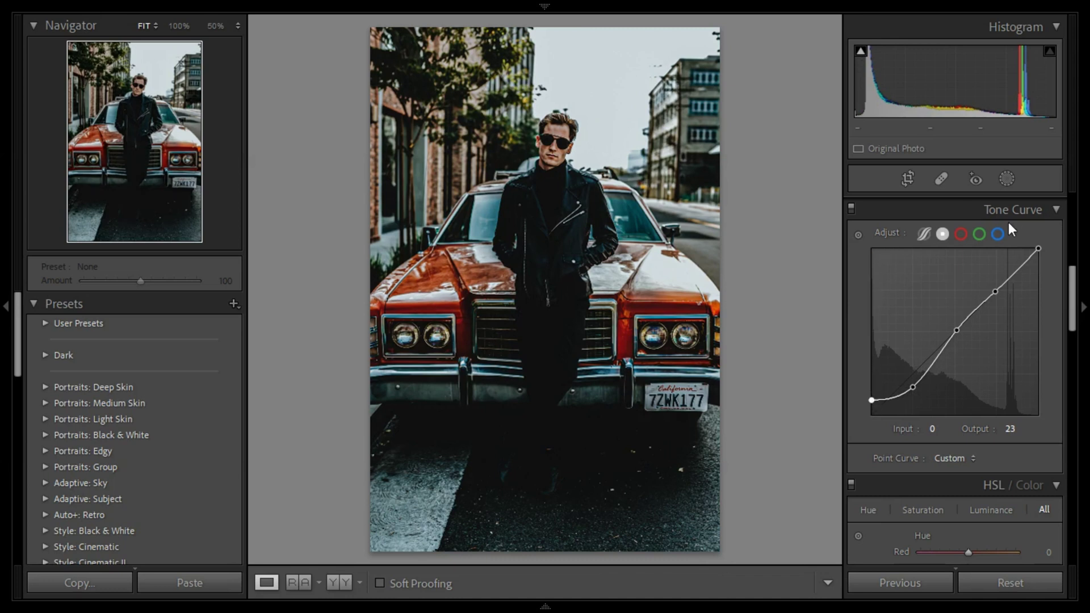
pyautogui.moveTo(995, 292); pyautogui.dragTo(1006, 265)
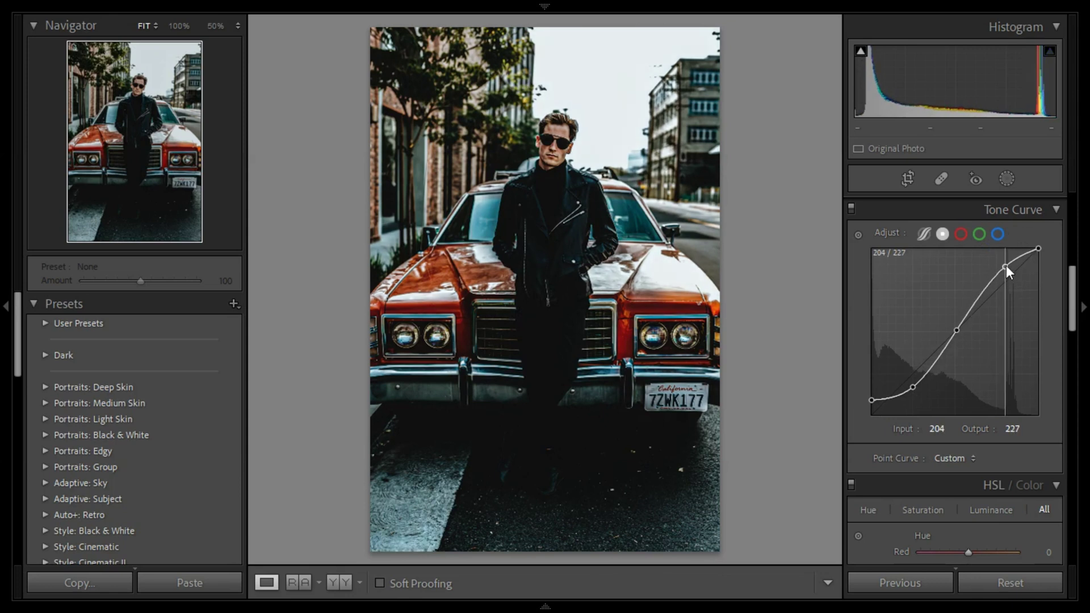
pyautogui.click(553, 149)
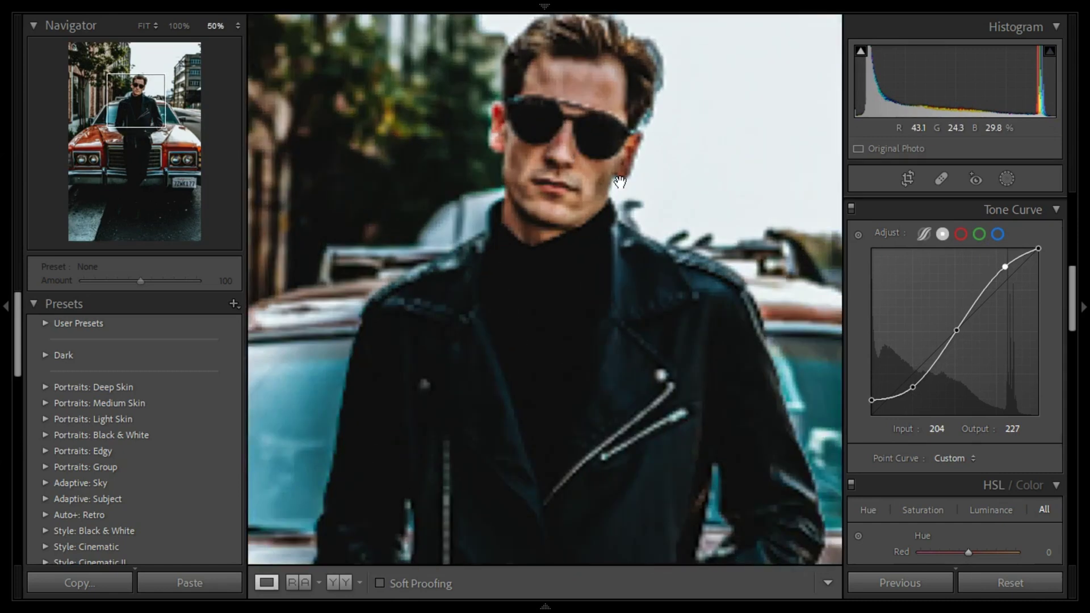
pyautogui.click(736, 332)
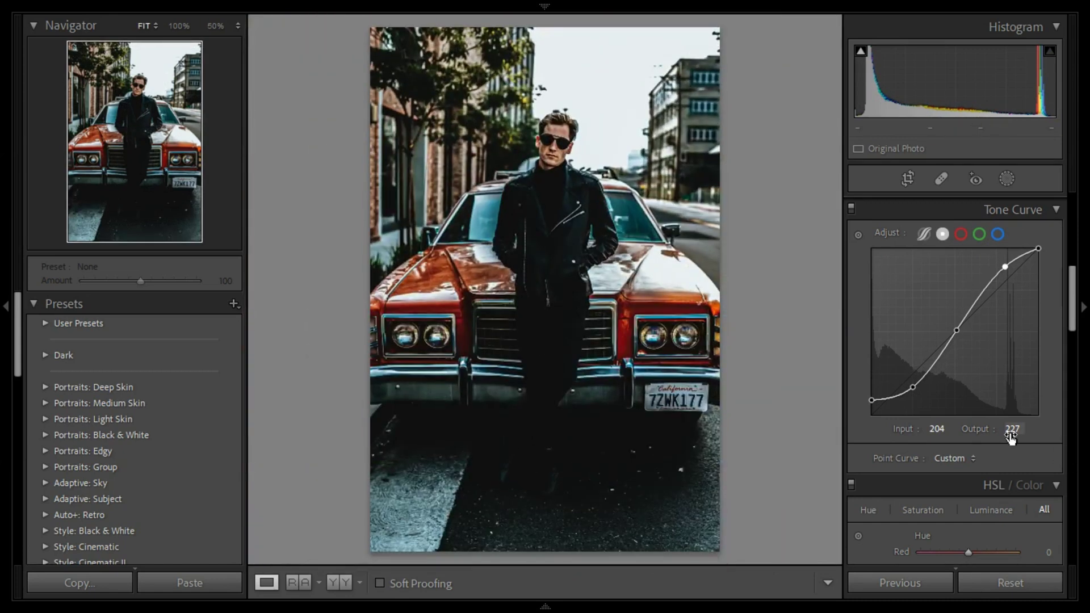
pyautogui.scroll(-2, 982, 429)
# Step: Tint the shadows warm orange at hue 41, saturation 12
pyautogui.scroll(-3, 983, 428)
pyautogui.scroll(-3, 982, 428)
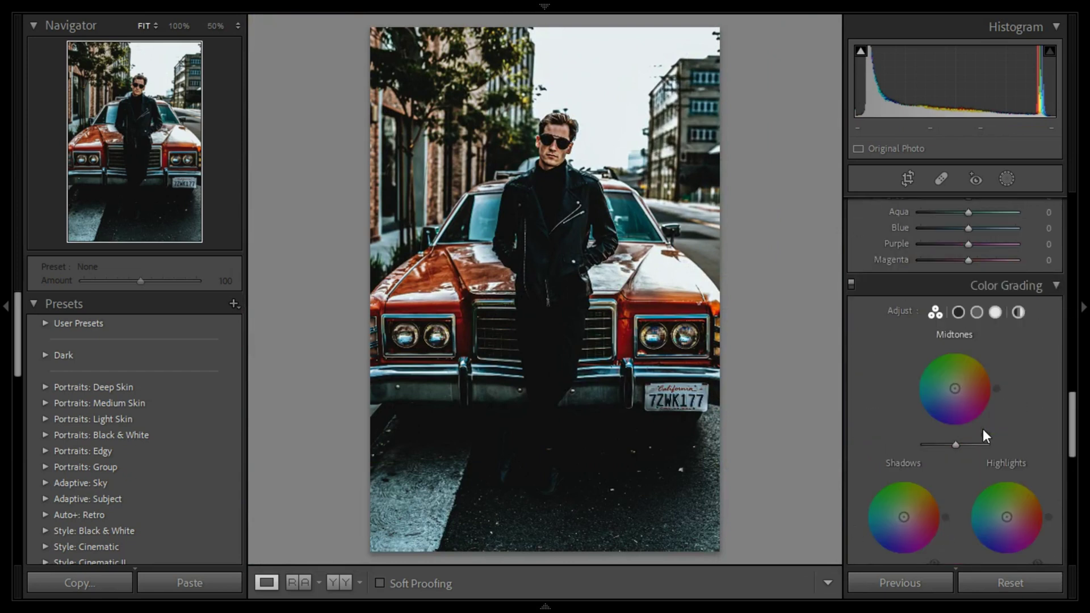
pyautogui.scroll(-2, 965, 369)
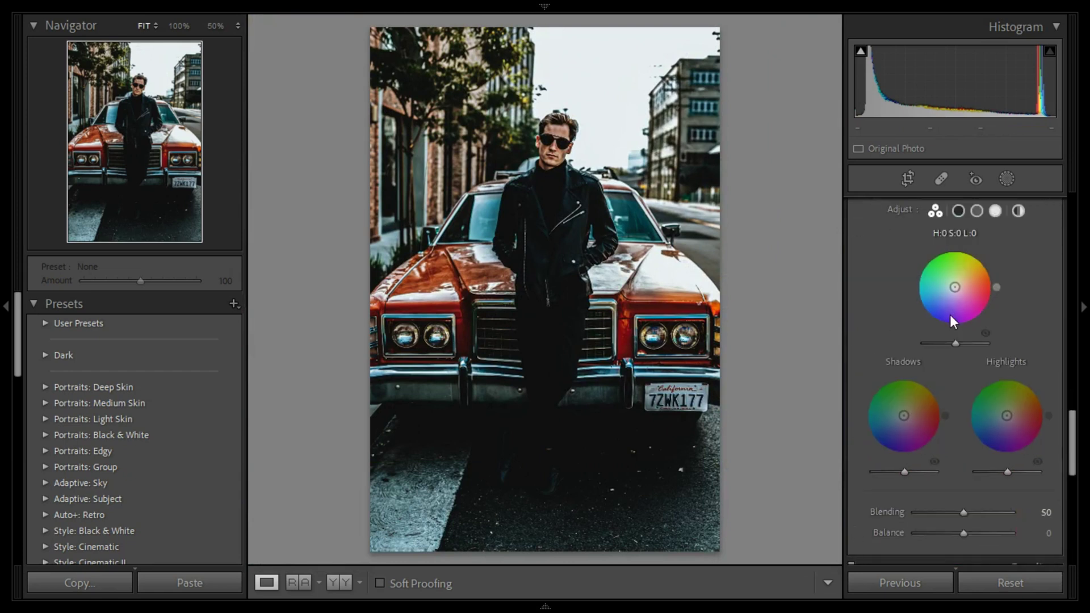
pyautogui.click(959, 211)
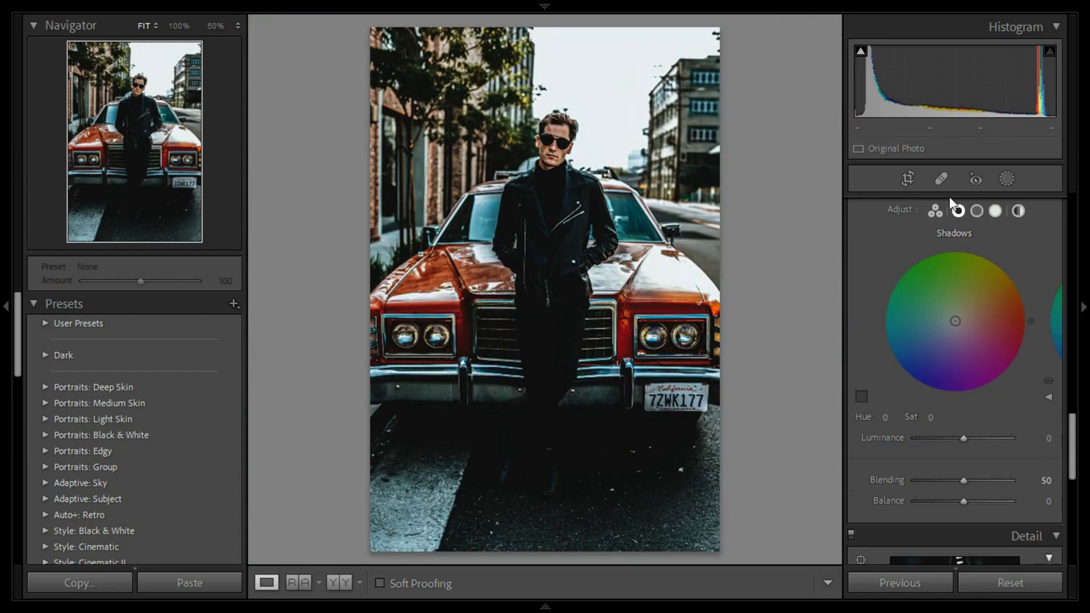
pyautogui.moveTo(1030, 322); pyautogui.dragTo(1012, 272)
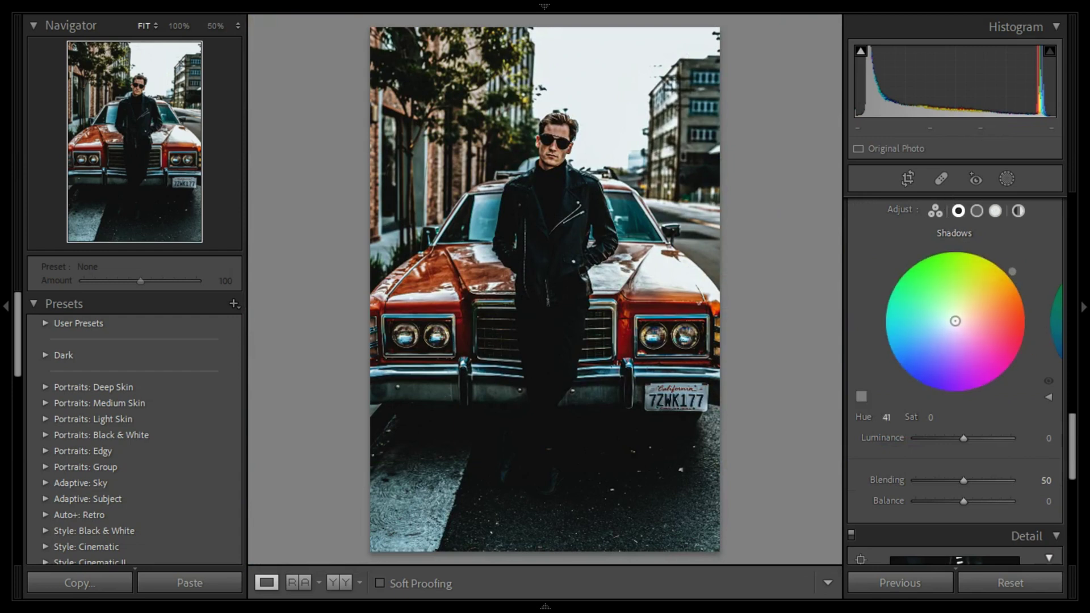
pyautogui.moveTo(955, 322); pyautogui.dragTo(961, 314)
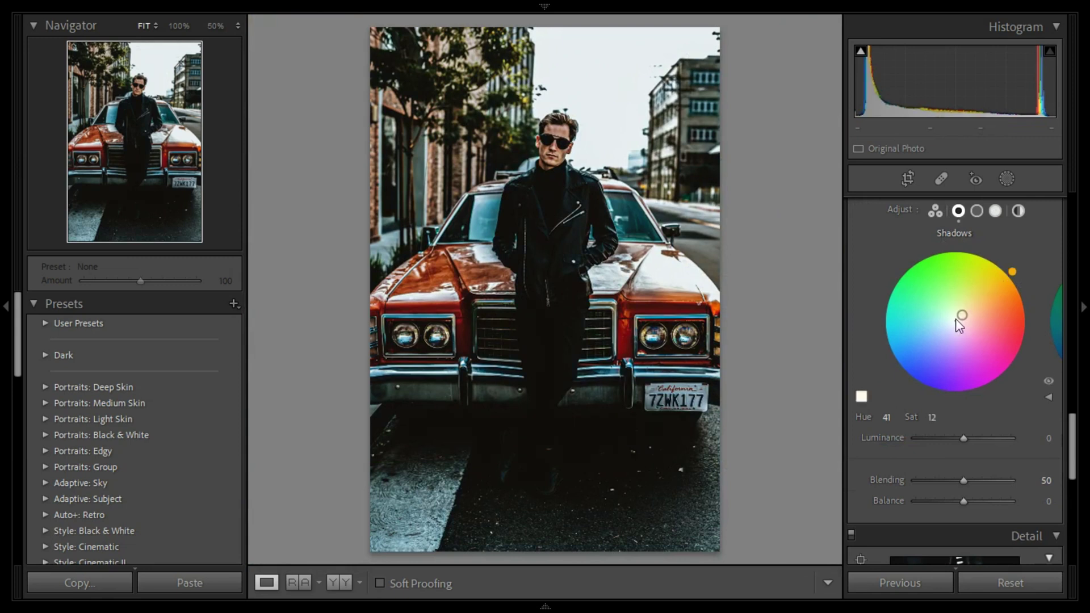
# Step: Give the midtones a slight blue tint
pyautogui.click(977, 210)
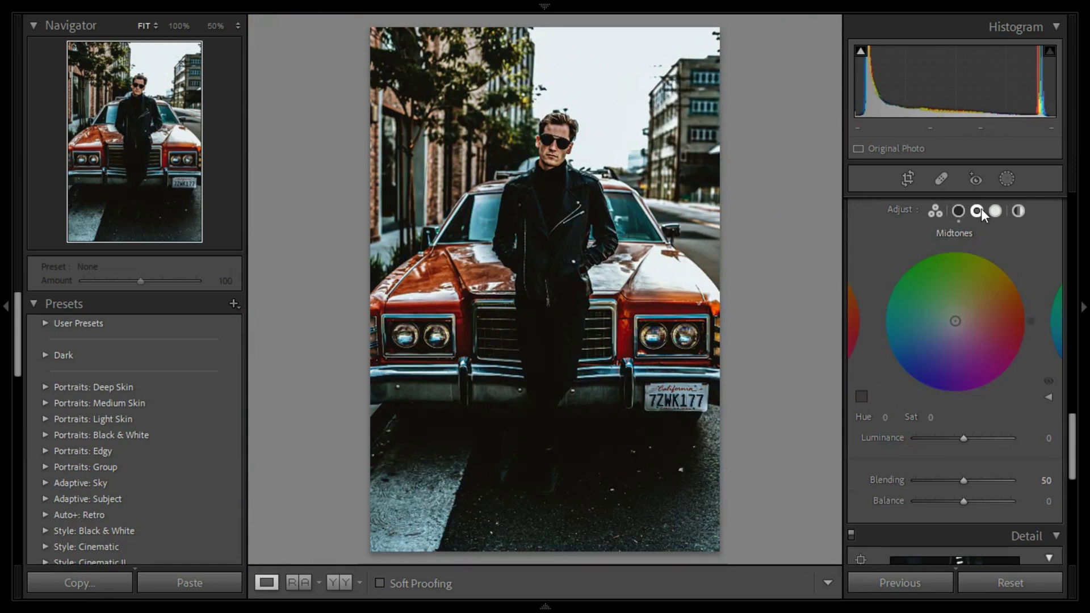
pyautogui.moveTo(1034, 320); pyautogui.dragTo(911, 382)
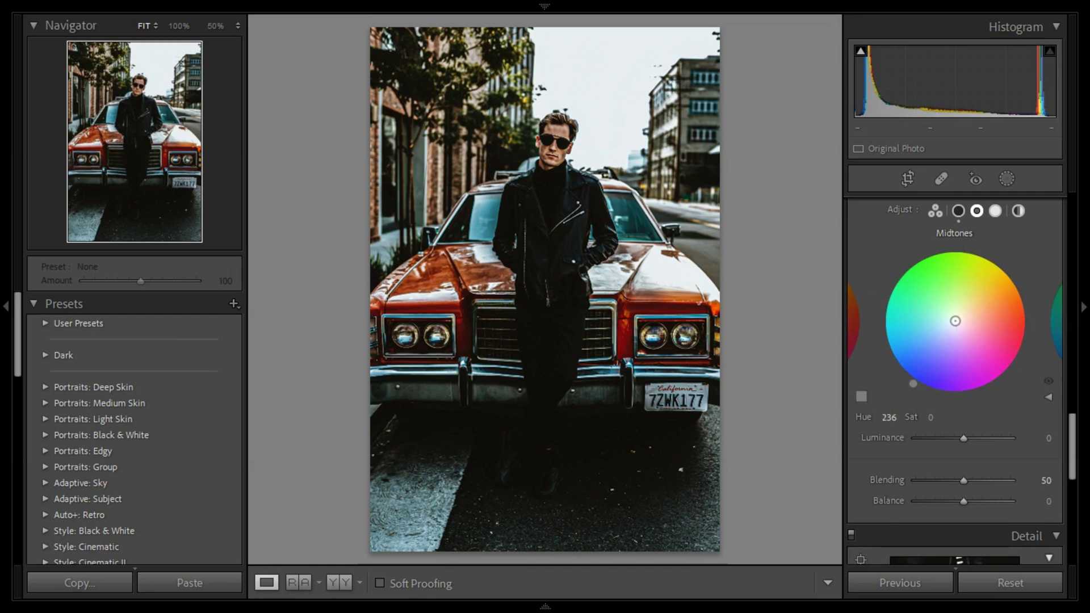
pyautogui.moveTo(954, 329); pyautogui.dragTo(948, 331)
# Step: Tint the highlights warm at hue 39, saturation 13, checking the face up close
pyautogui.click(994, 210)
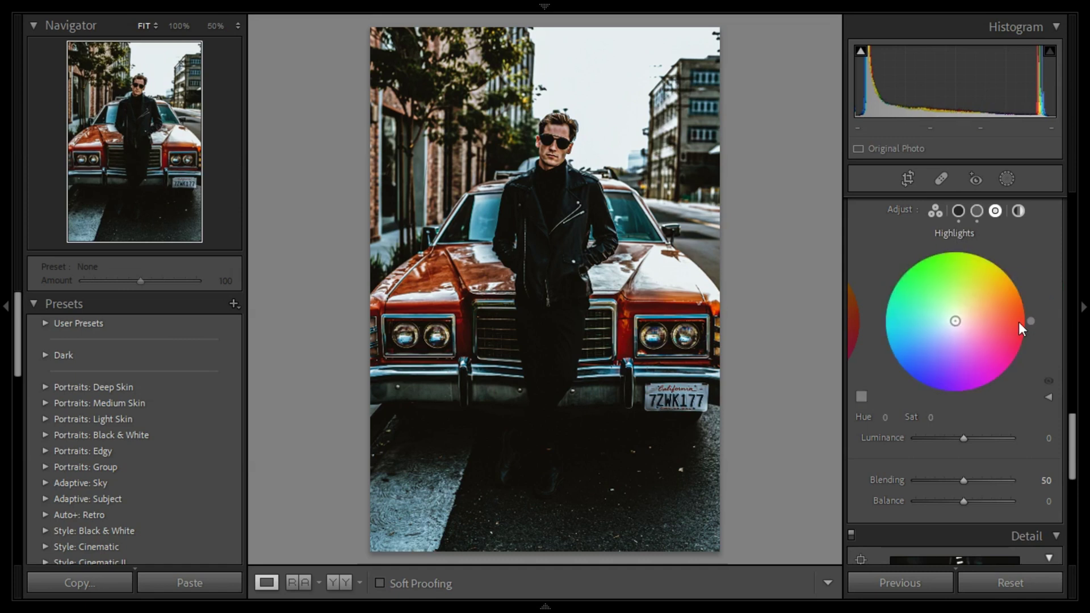
pyautogui.moveTo(1030, 322); pyautogui.dragTo(1017, 278)
pyautogui.moveTo(955, 321); pyautogui.dragTo(962, 314)
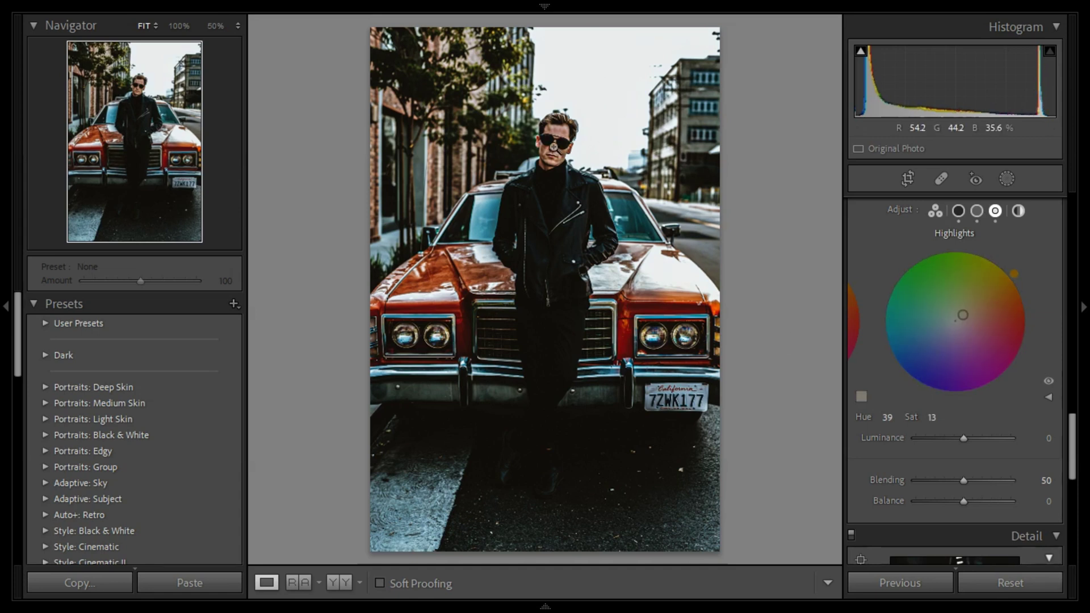
pyautogui.click(553, 147)
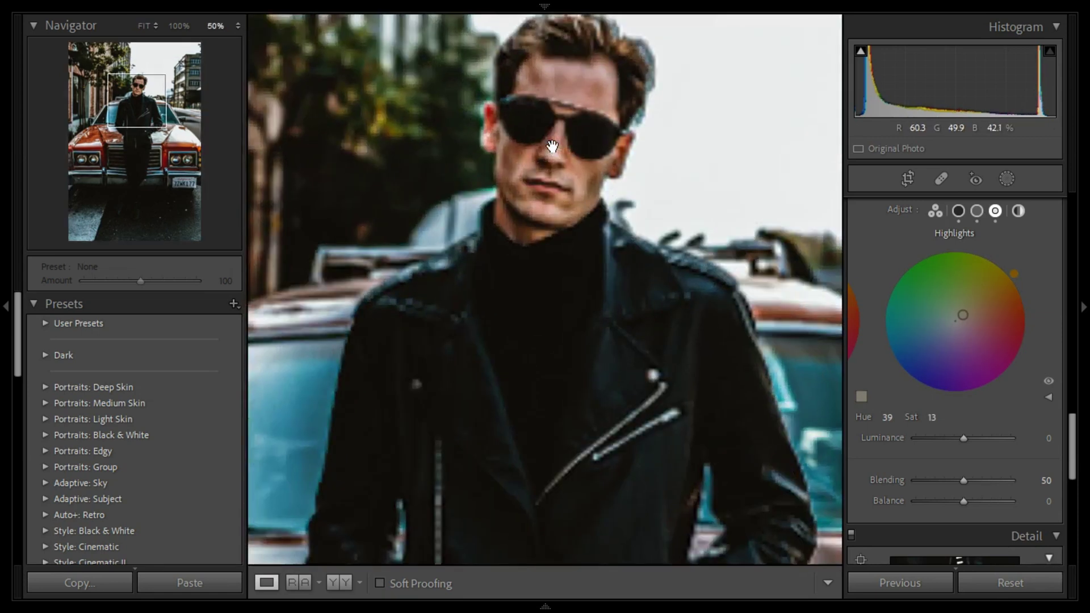
pyautogui.click(552, 147)
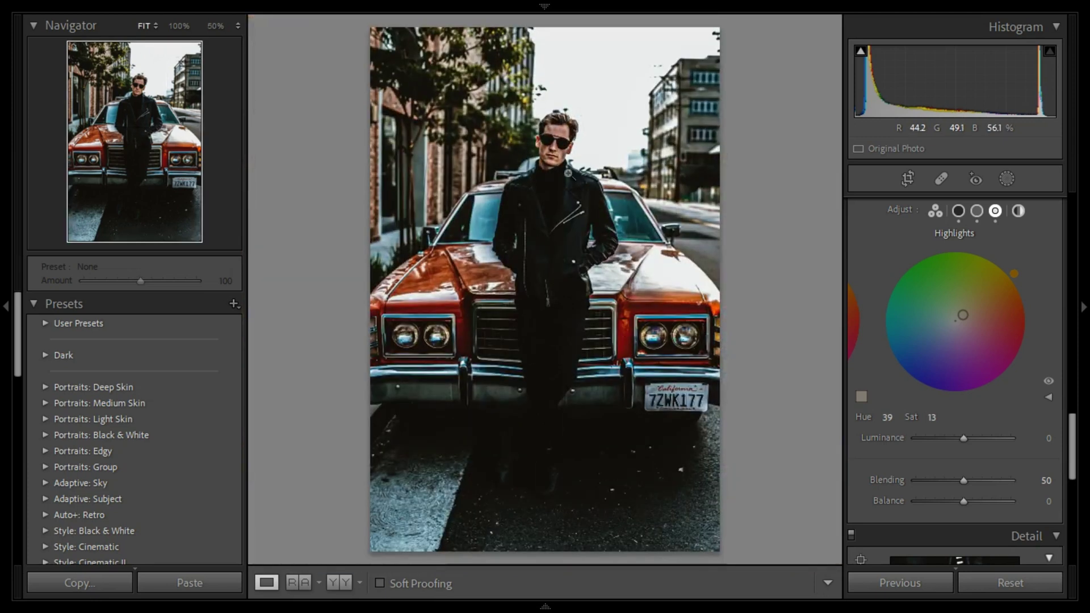
# Step: Shift the Red hue to -50 in the HSL panel
pyautogui.scroll(3, 968, 340)
pyautogui.scroll(2, 965, 352)
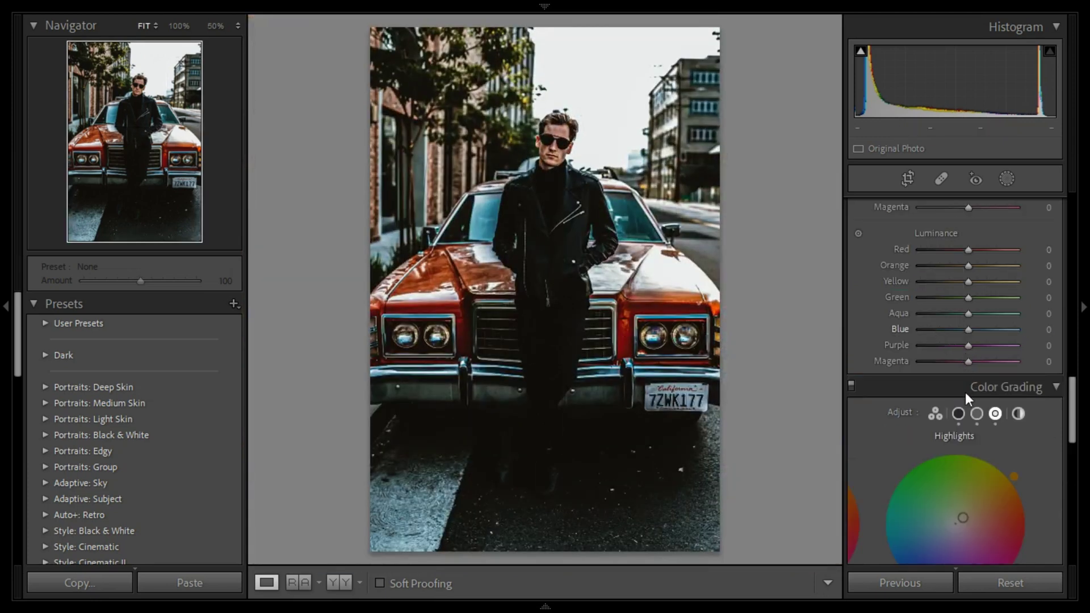
pyautogui.scroll(3, 1014, 408)
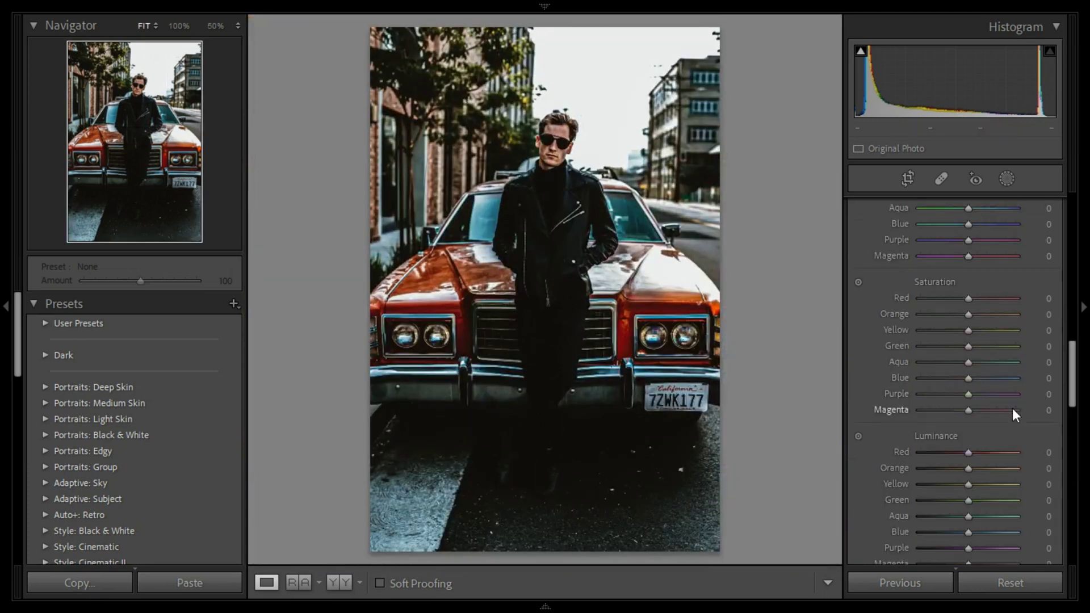
pyautogui.scroll(2, 1013, 397)
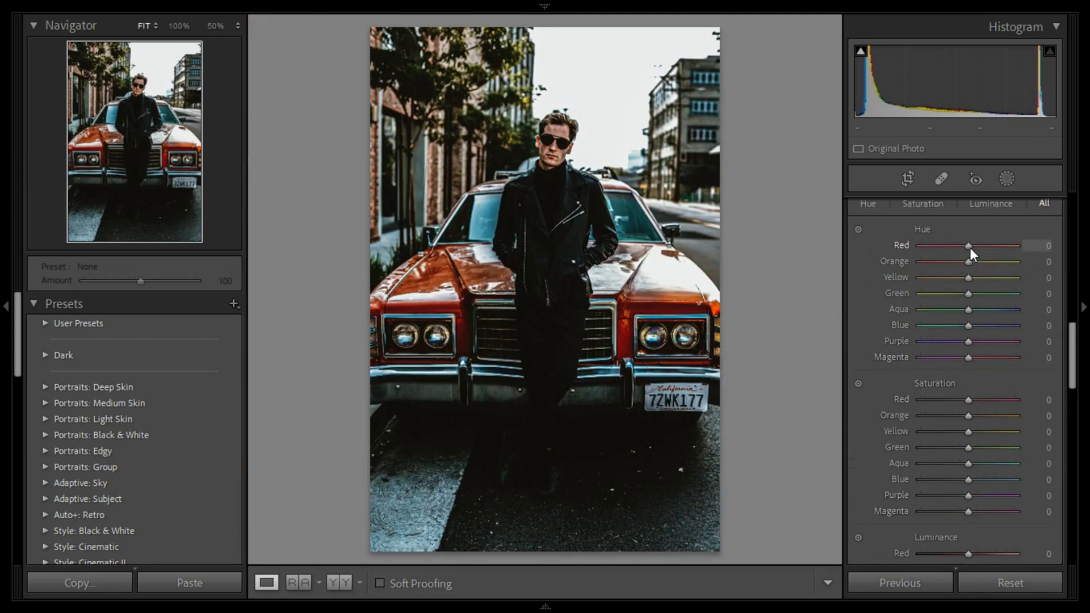
pyautogui.write('- 50')
pyautogui.press('Return')
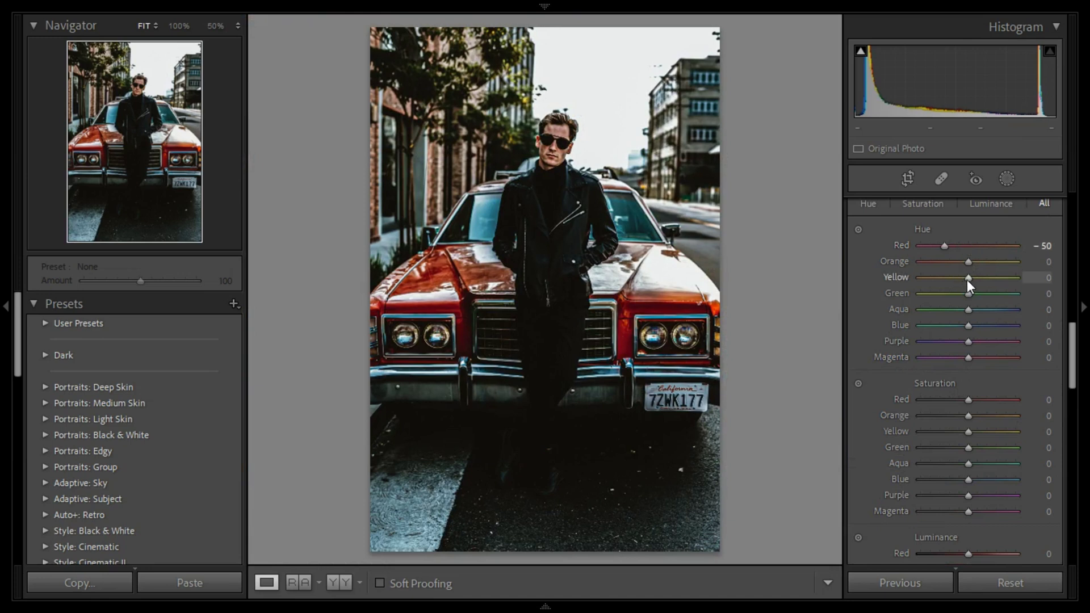
# Step: Set the Yellow and Green hues to -100, correcting Green from -95
pyautogui.write('-100')
pyautogui.press('Return')
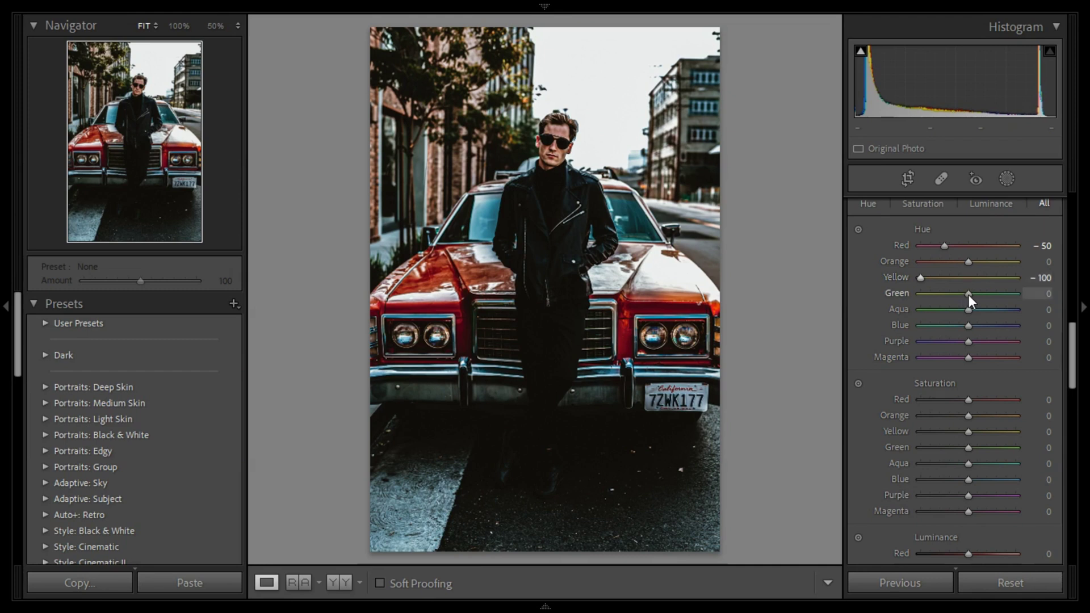
pyautogui.write('-95')
pyautogui.press('Return')
pyautogui.write('-100')
pyautogui.press('Return')
# Step: Set Orange saturation to -30 and Orange luminance to +10
pyautogui.click(933, 210)
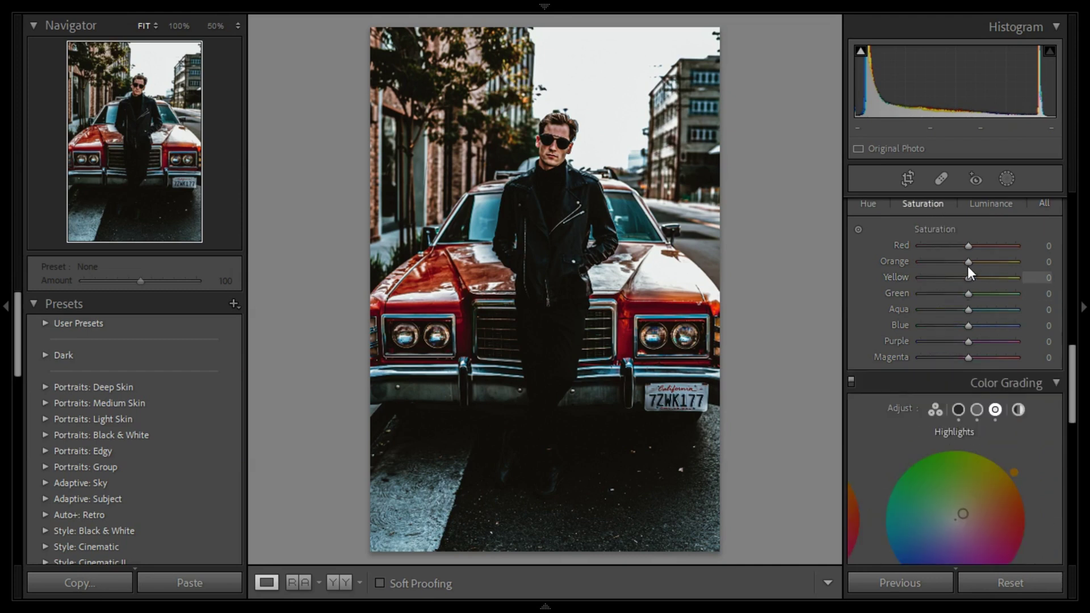
pyautogui.write('-25')
pyautogui.press('Return')
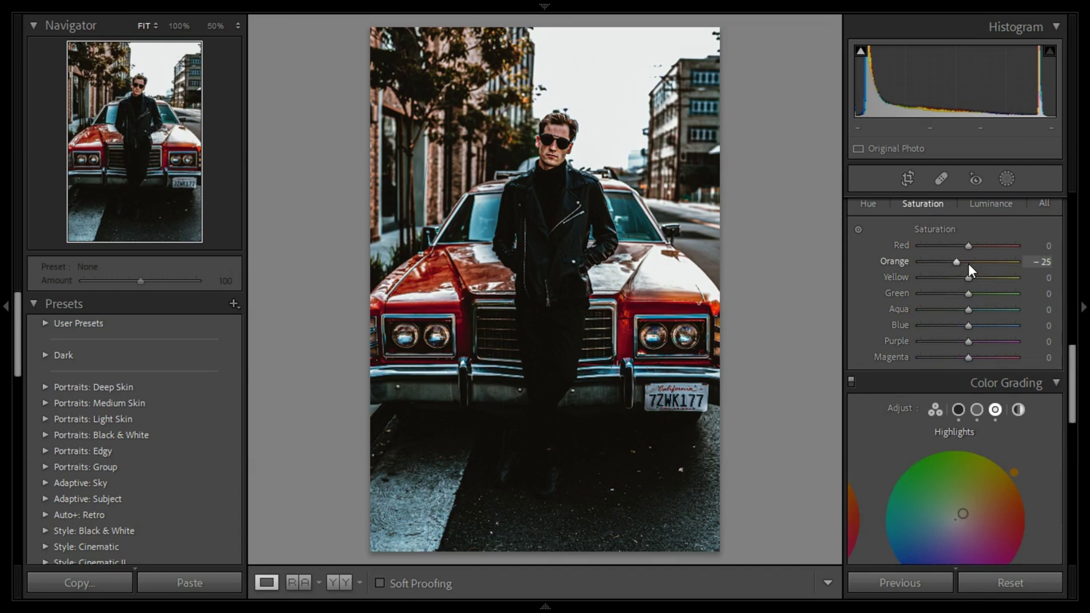
pyautogui.write('-30')
pyautogui.press('Return')
pyautogui.click(977, 205)
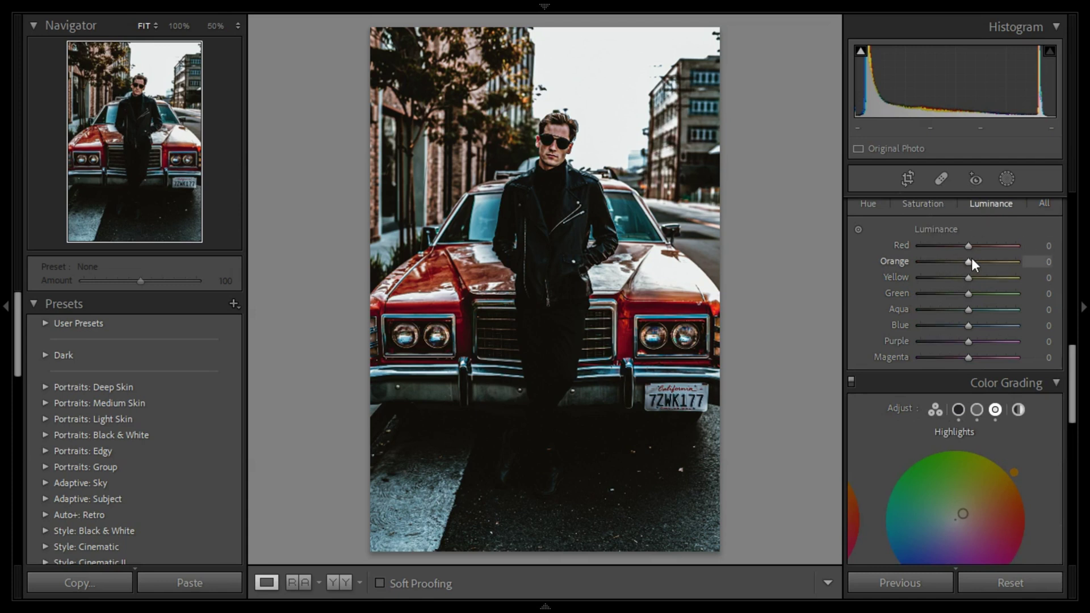
pyautogui.write('10')
pyautogui.press('Return')
# Step: Fully desaturate the Blue and Aqua tones
pyautogui.click(937, 204)
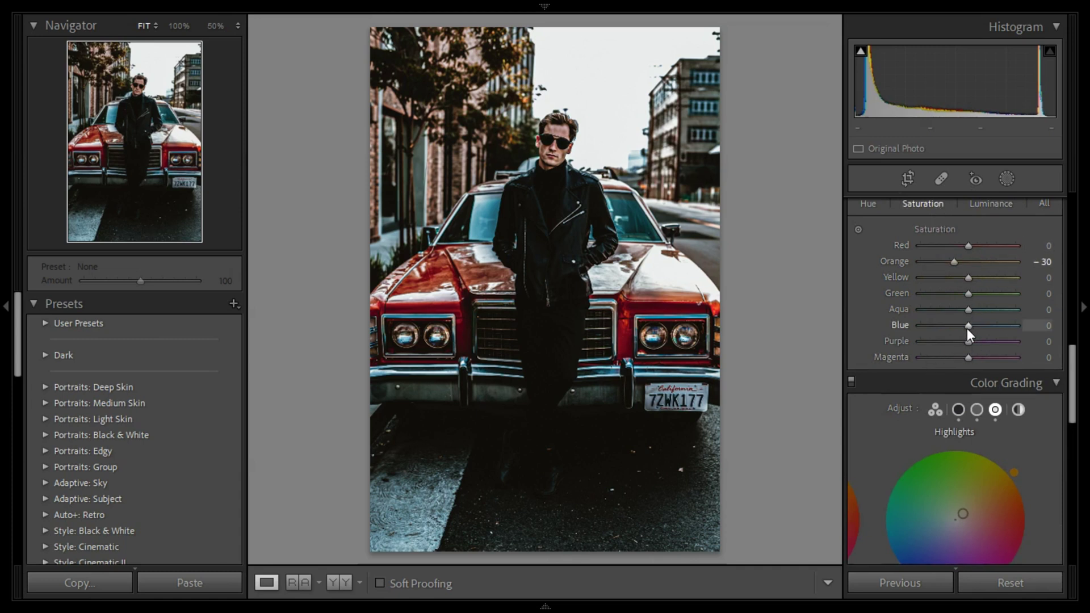
pyautogui.moveTo(967, 327); pyautogui.dragTo(910, 335)
pyautogui.moveTo(969, 311); pyautogui.dragTo(843, 318)
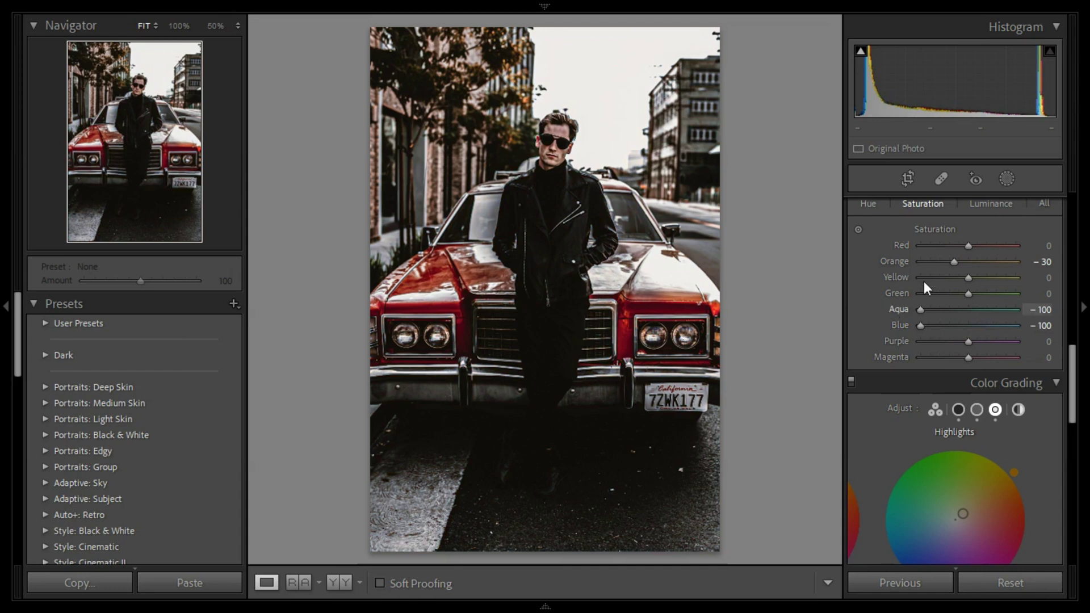
# Step: Drop Yellow and Green luminance to -100 and check the face zoomed in
pyautogui.click(999, 207)
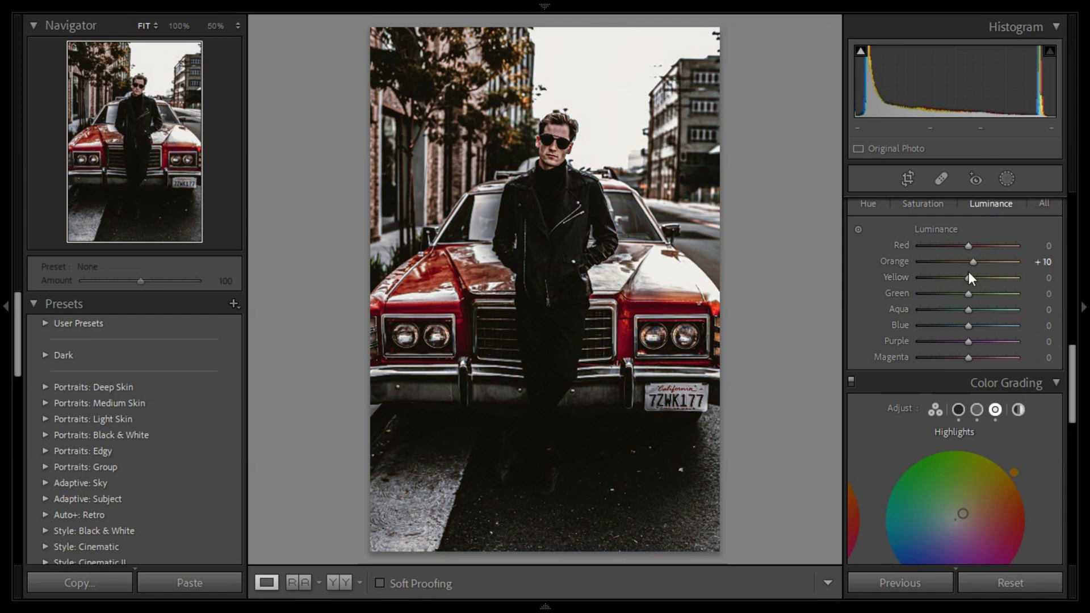
pyautogui.moveTo(968, 280); pyautogui.dragTo(885, 281)
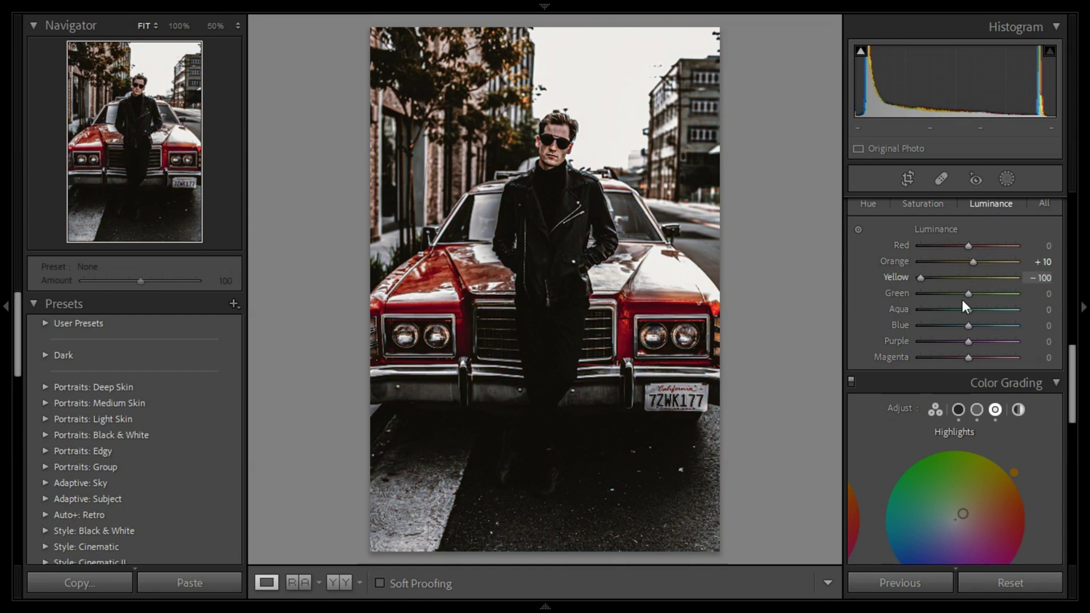
pyautogui.write('-100')
pyautogui.press('Return')
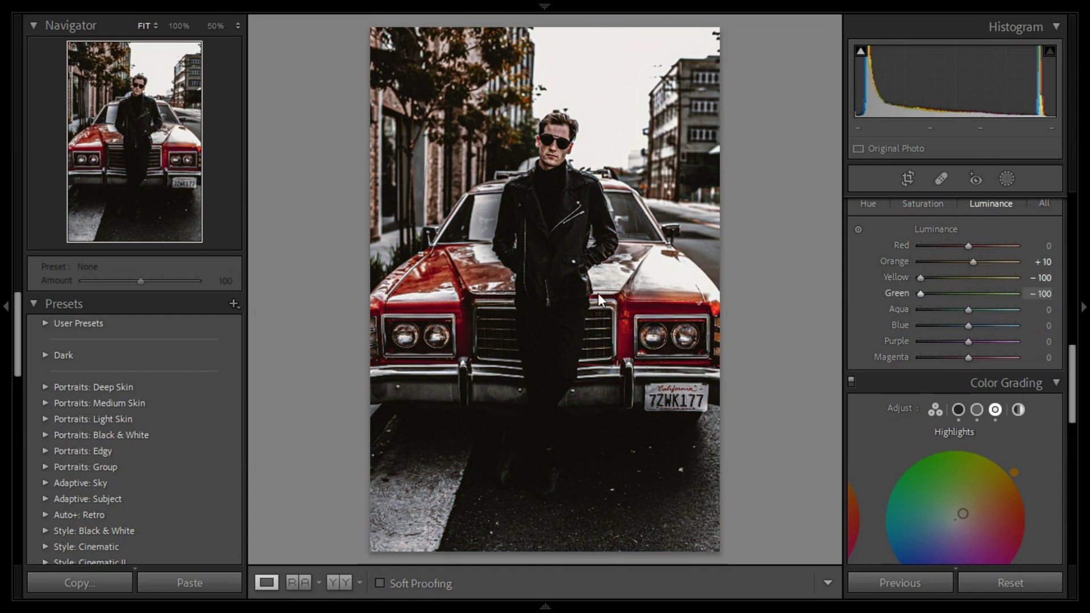
pyautogui.click(556, 146)
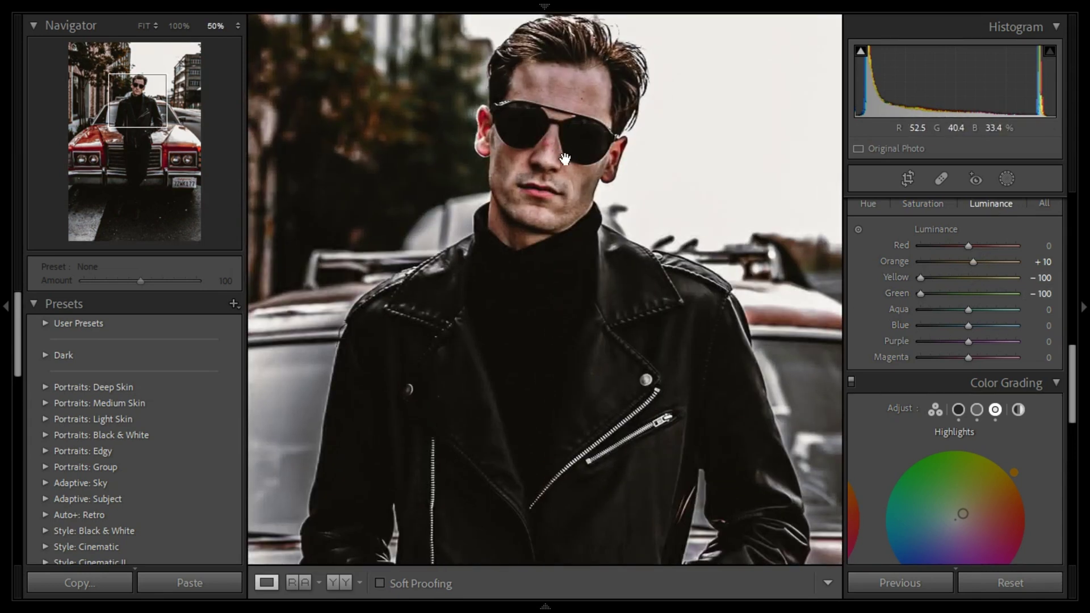
pyautogui.click(562, 158)
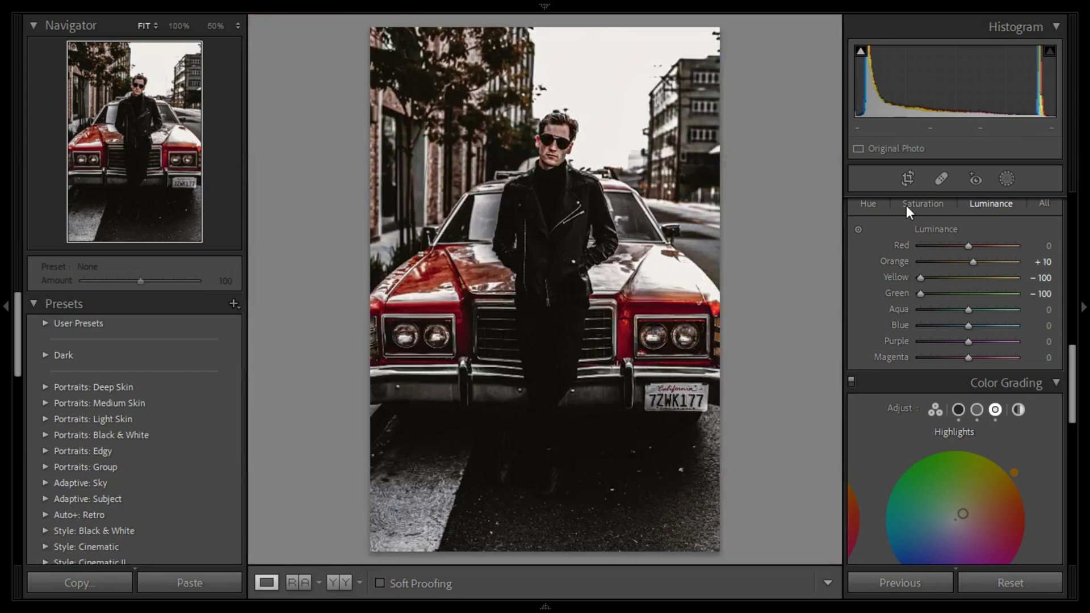
# Step: Set Orange saturation to -25
pyautogui.click(914, 203)
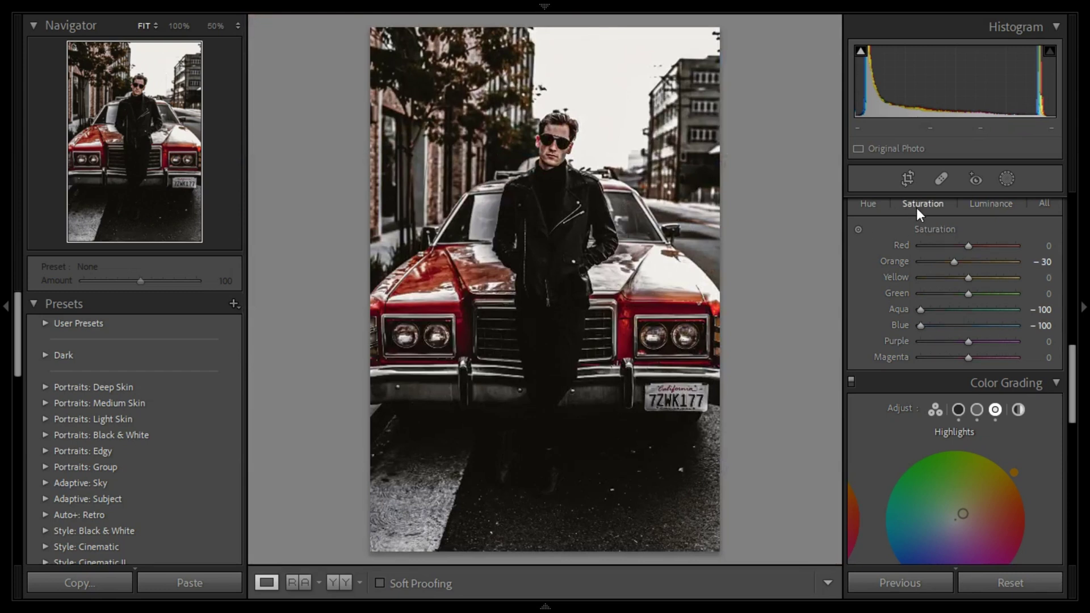
pyautogui.scroll(3, 957, 291)
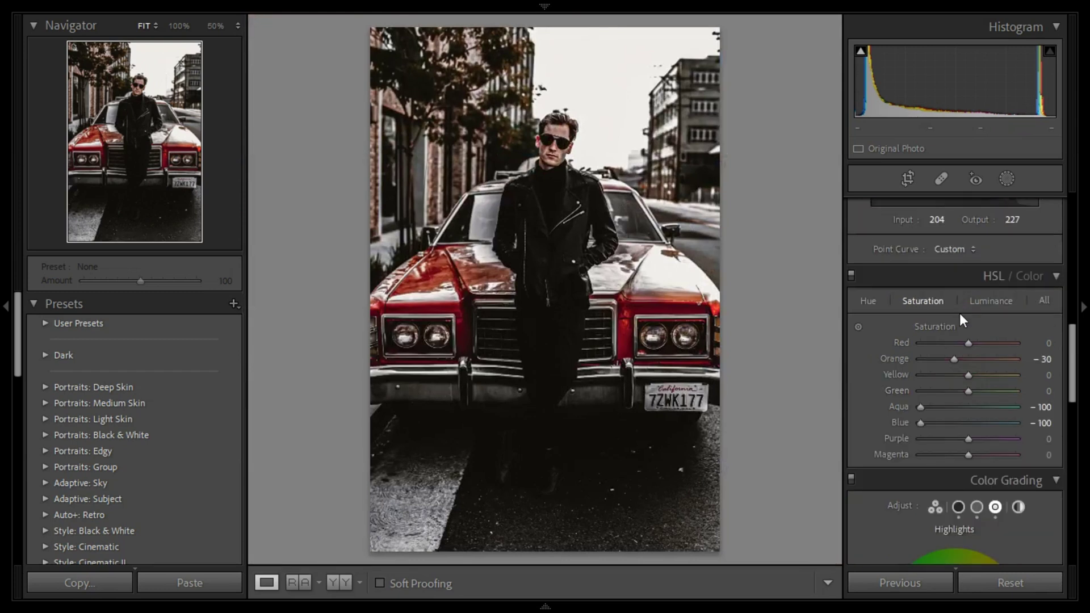
pyautogui.click(956, 359)
# Step: Raise exposure to +0.10 and shadows to -20, then check the face zoomed in
pyautogui.scroll(10, 1041, 366)
pyautogui.scroll(5, 1023, 369)
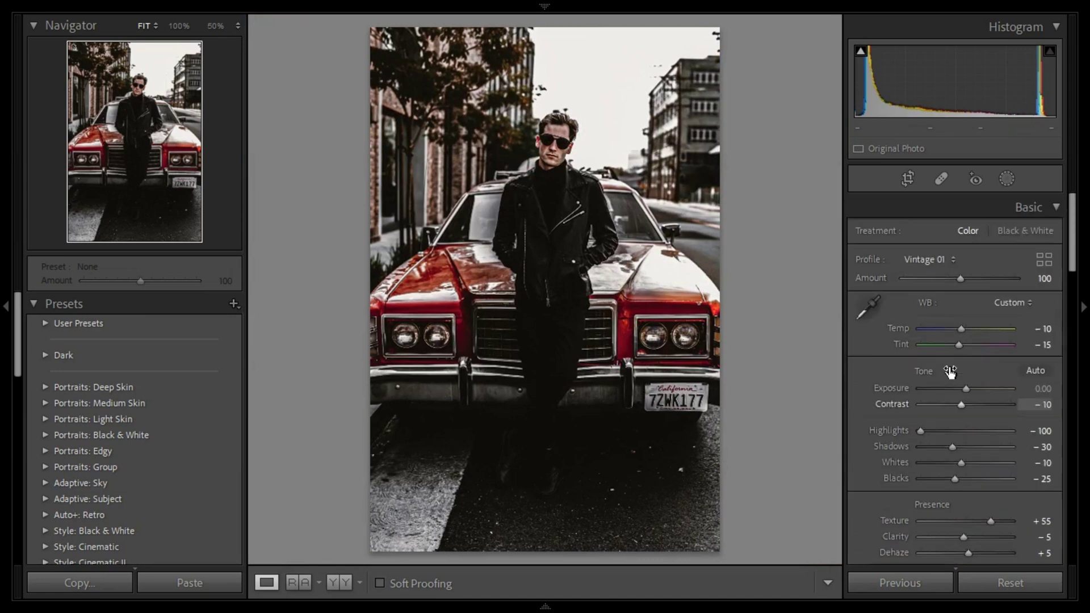
pyautogui.press('Up')
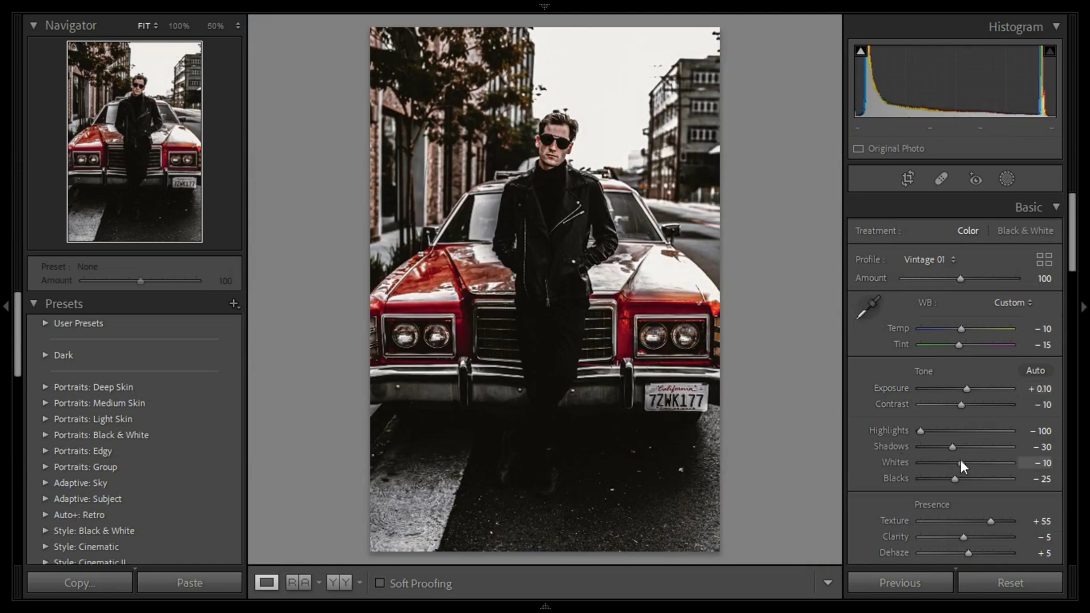
pyautogui.press('Up')
pyautogui.press('Up')
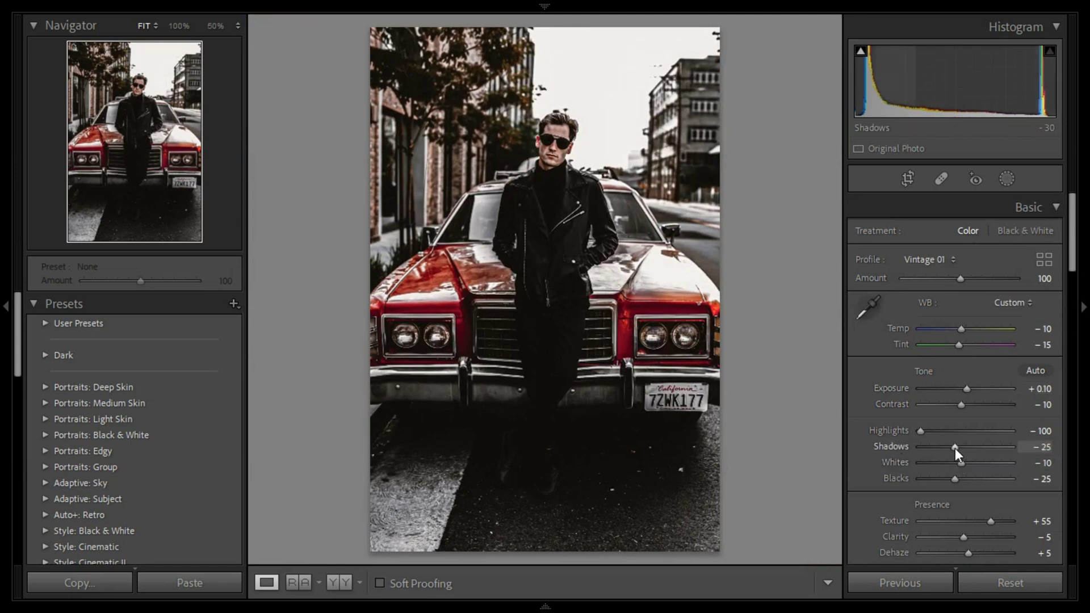
pyautogui.click(561, 141)
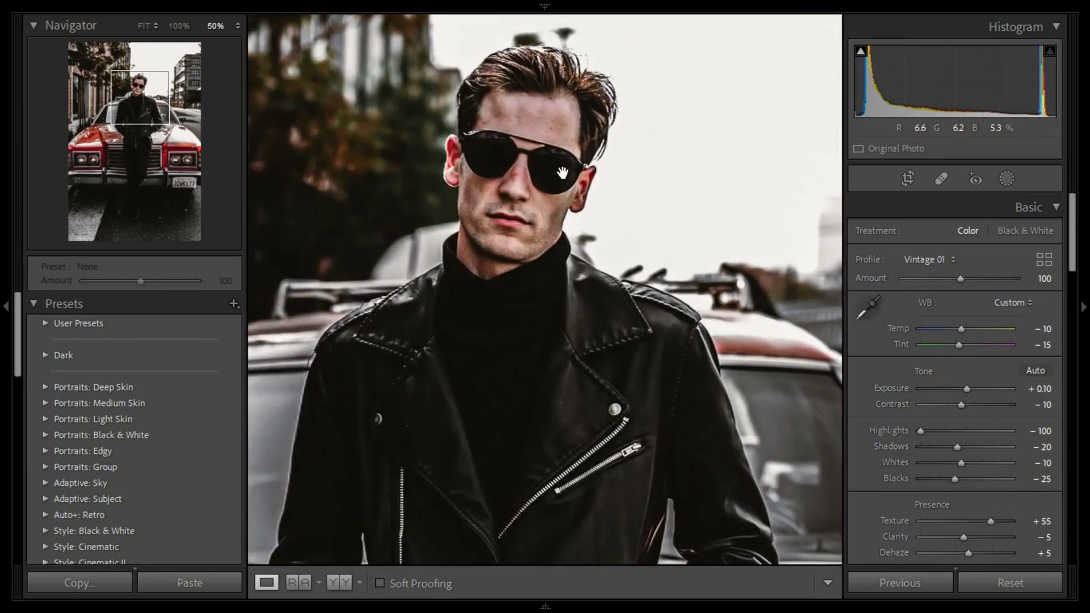
pyautogui.click(562, 172)
# Step: Set sharpening Amount 25, Radius 1.5, Detail 50 and Masking 10
pyautogui.scroll(-3, 930, 400)
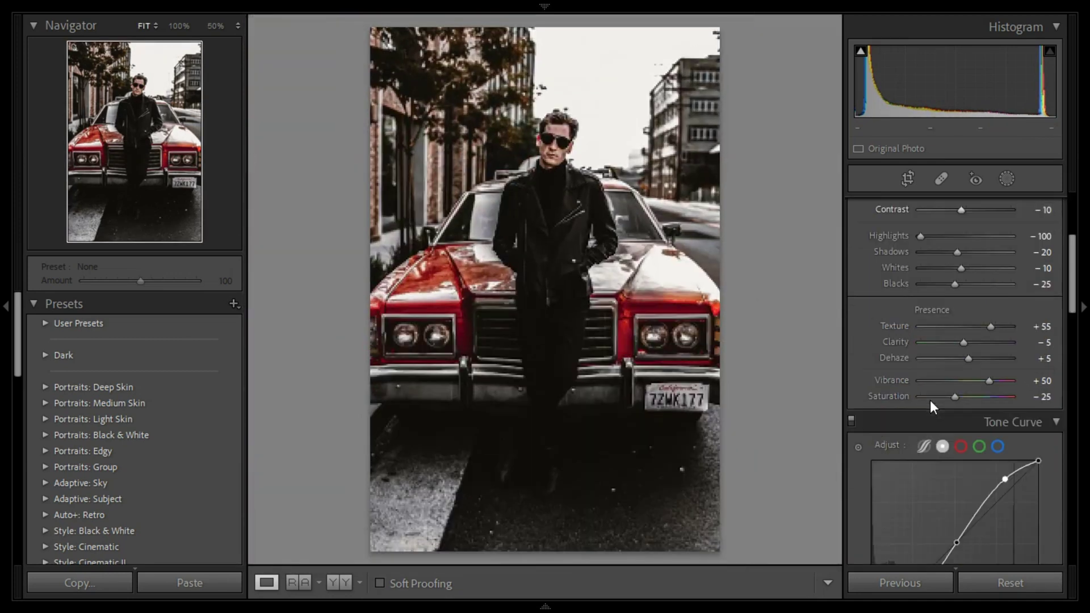
pyautogui.scroll(-3, 929, 391)
pyautogui.scroll(-3, 928, 398)
pyautogui.scroll(-3, 928, 400)
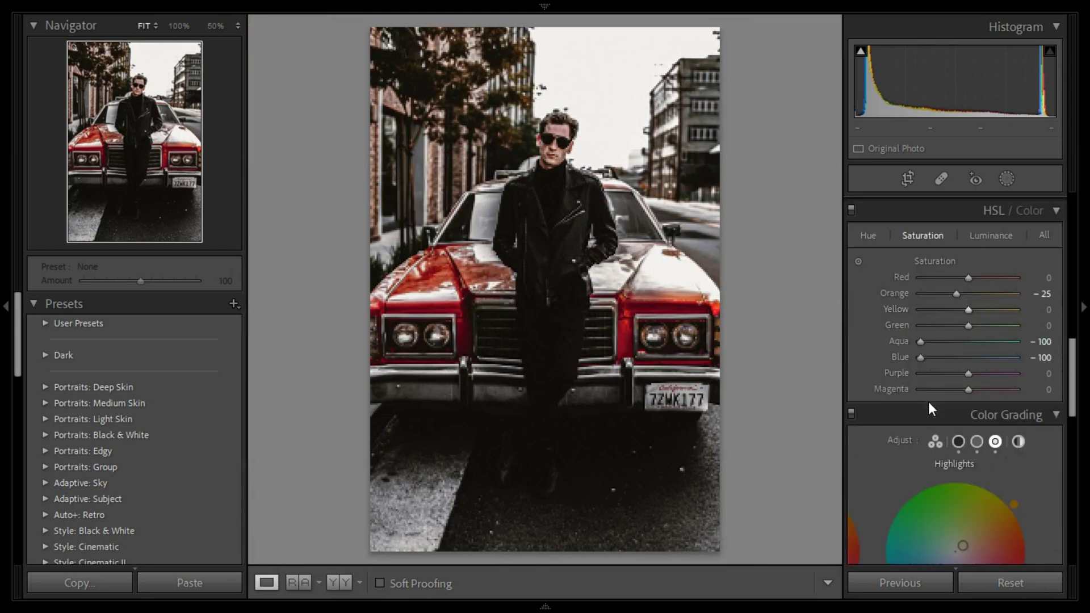
pyautogui.scroll(-5, 928, 401)
pyautogui.scroll(-2, 925, 400)
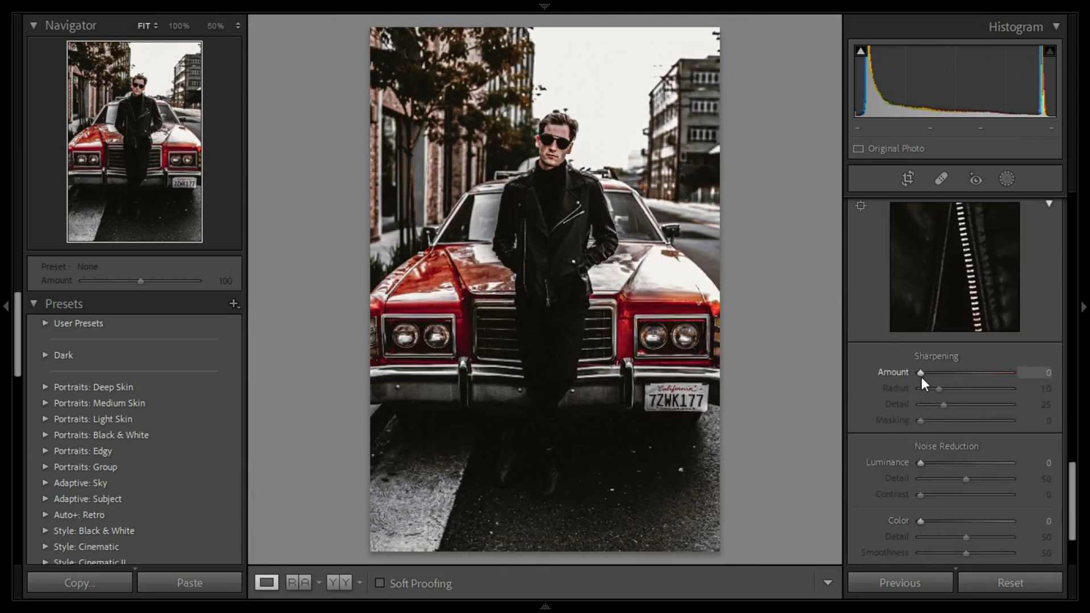
pyautogui.moveTo(921, 380); pyautogui.dragTo(938, 392)
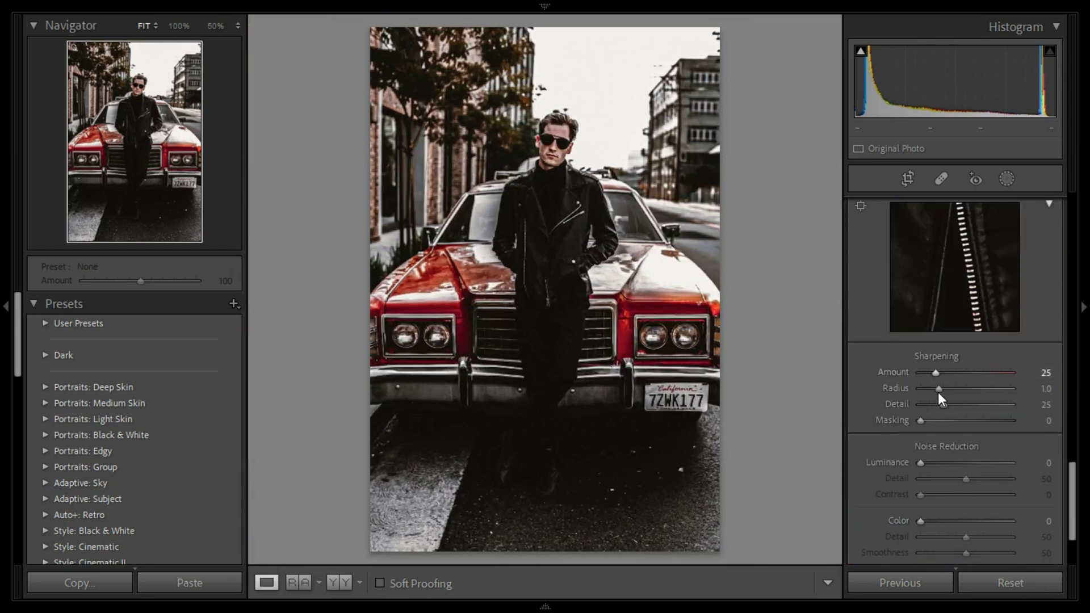
pyautogui.press('Up')
pyautogui.press('Up')
pyautogui.press('Up')
pyautogui.hotkey('shift', 'Up')
pyautogui.hotkey('shift', 'Up')
pyautogui.hotkey('shift', 'Up')
pyautogui.hotkey('shift', 'Up')
pyautogui.hotkey('shift', 'Up')
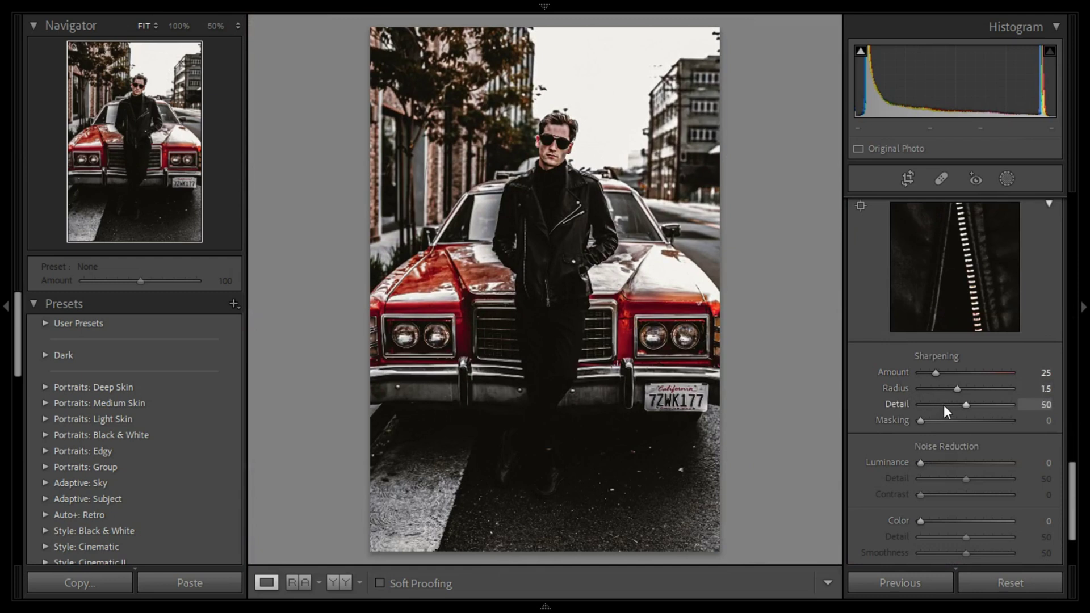
pyautogui.hotkey('shift', 'Up')
pyautogui.hotkey('shift', 'Up')
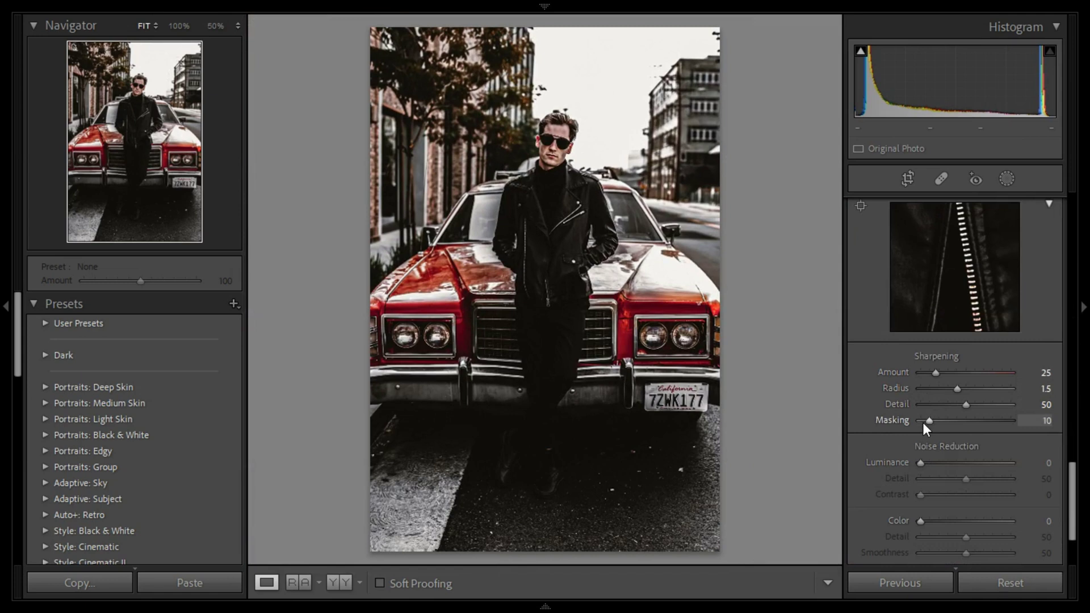
# Step: Add film grain at amount 20 and inspect it on the zoomed face
pyautogui.scroll(-3, 947, 380)
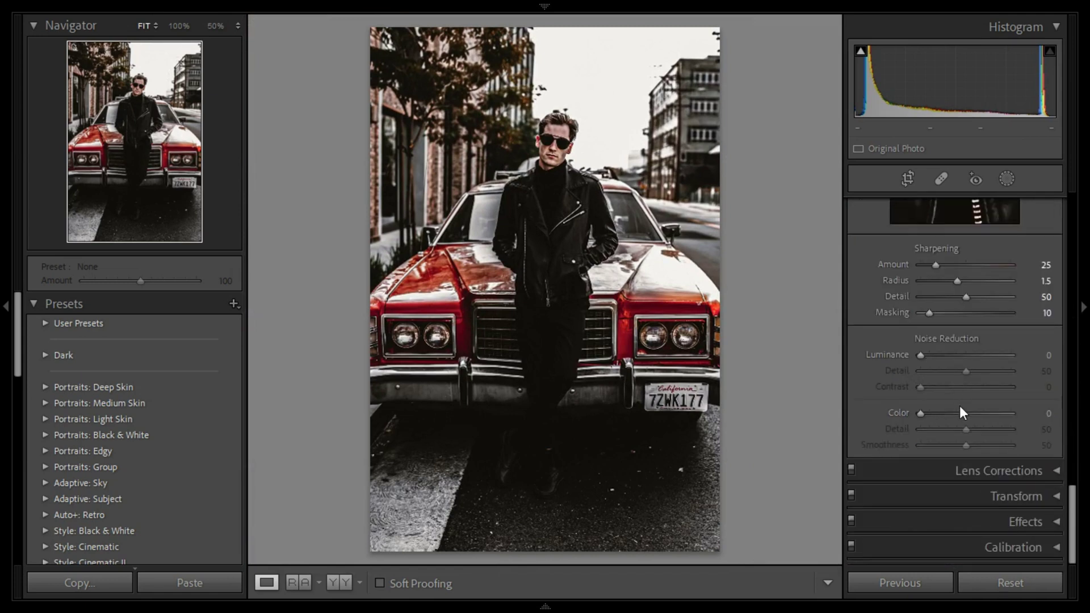
pyautogui.click(1057, 520)
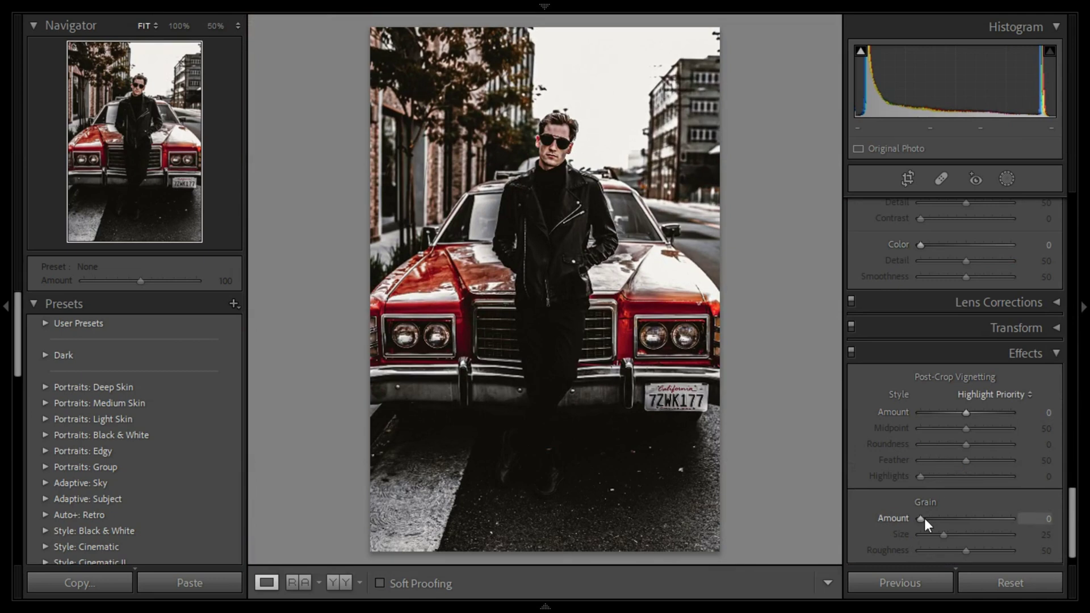
pyautogui.scroll(3, 924, 518)
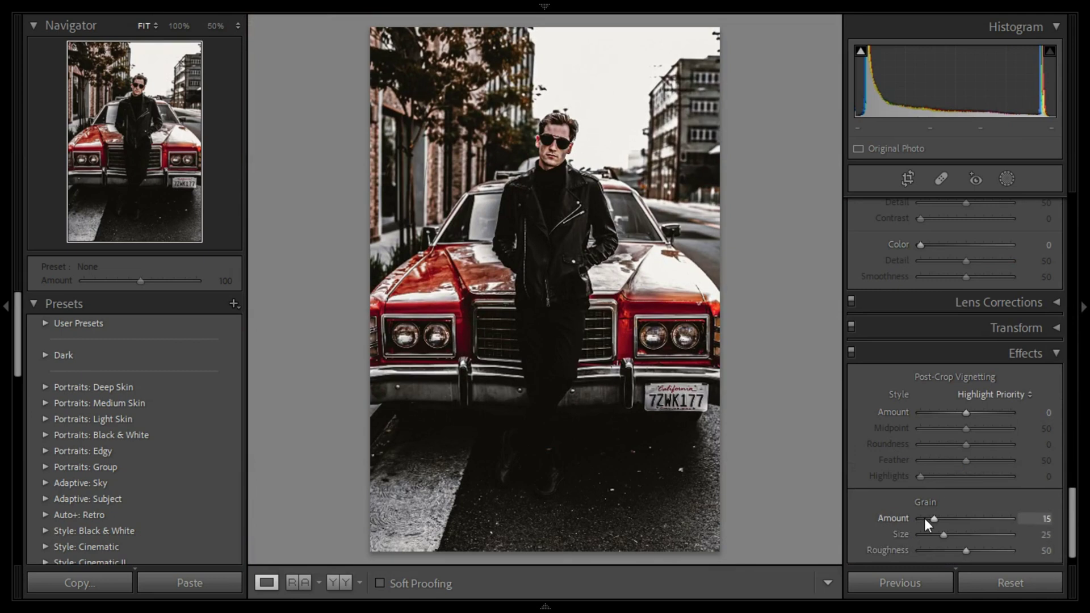
pyautogui.scroll(1, 923, 519)
pyautogui.click(550, 146)
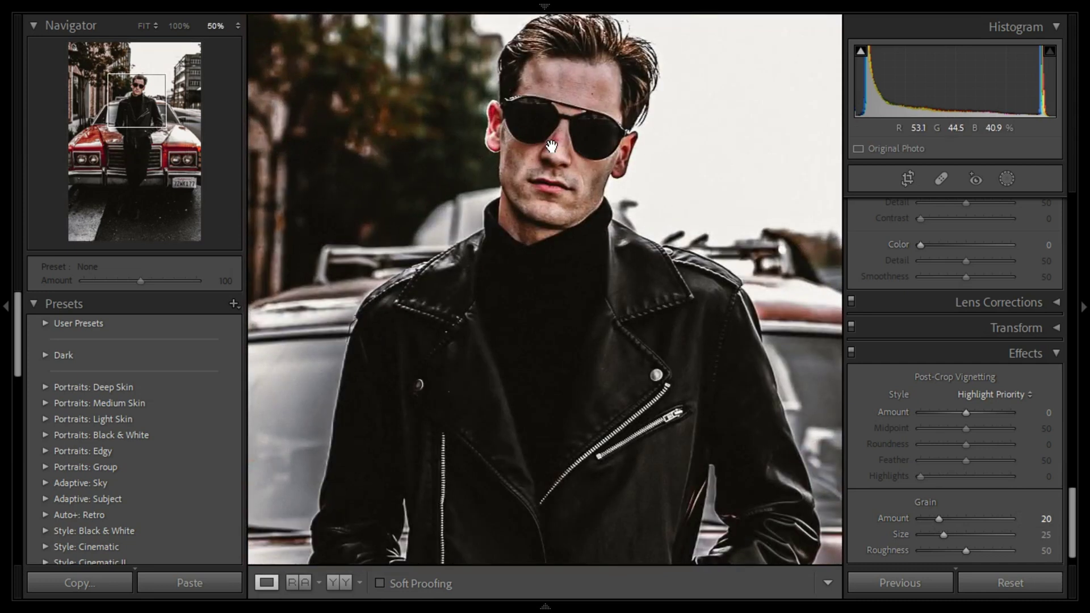
pyautogui.click(551, 146)
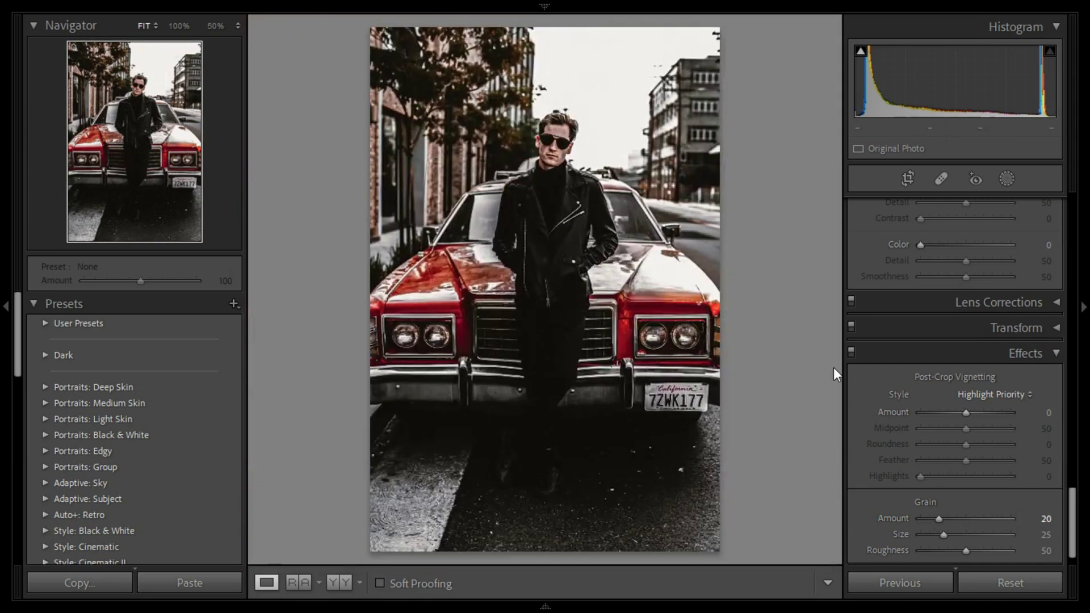
# Step: Compare before and after side by side, zooming to 50% on the face, then back to Fit
pyautogui.click(343, 580)
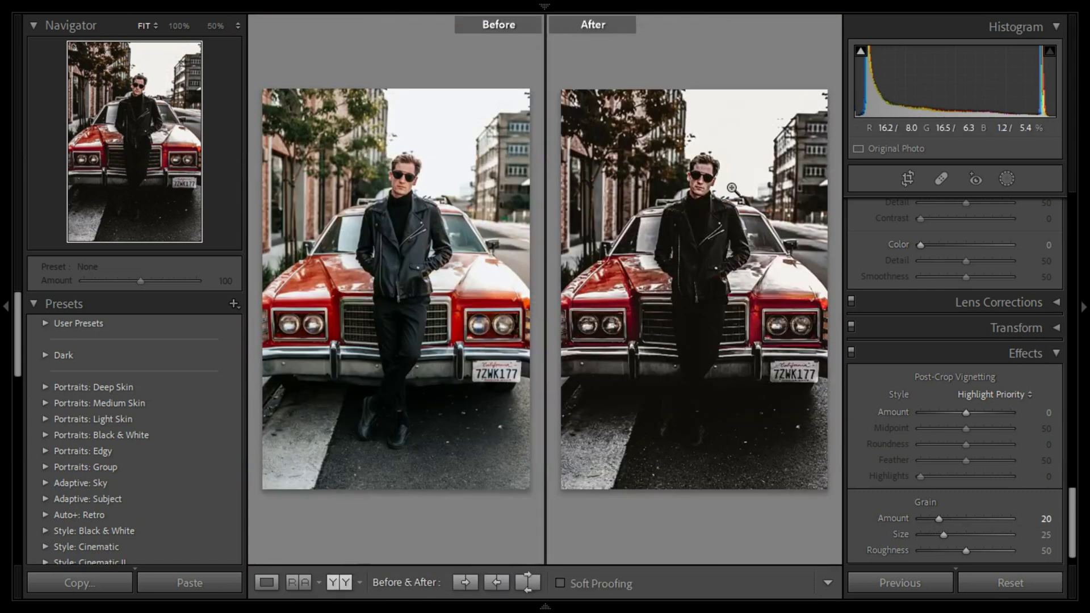
pyautogui.click(703, 185)
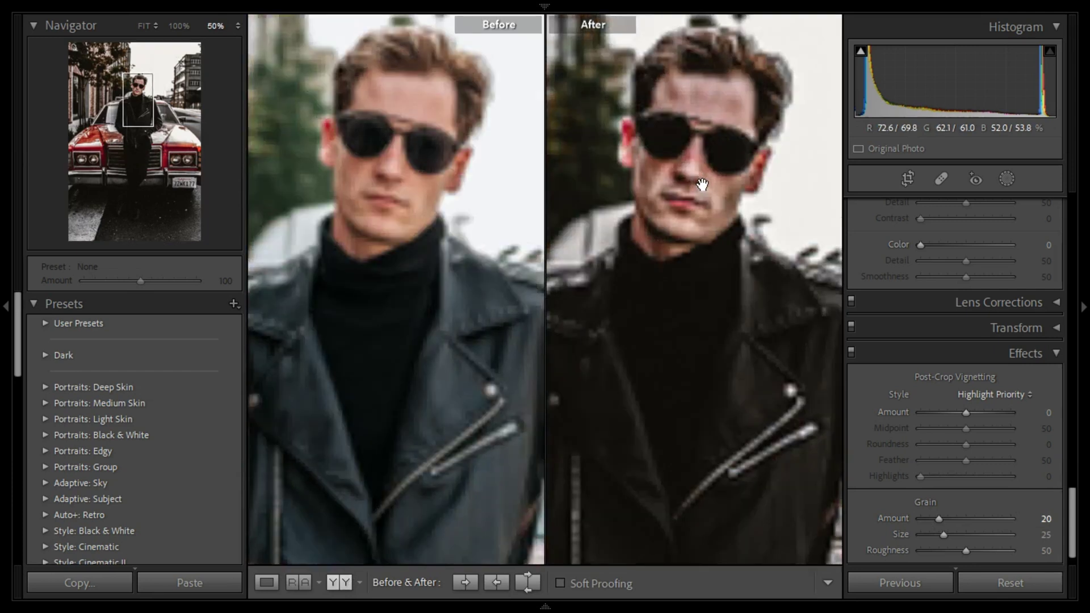
pyautogui.click(708, 261)
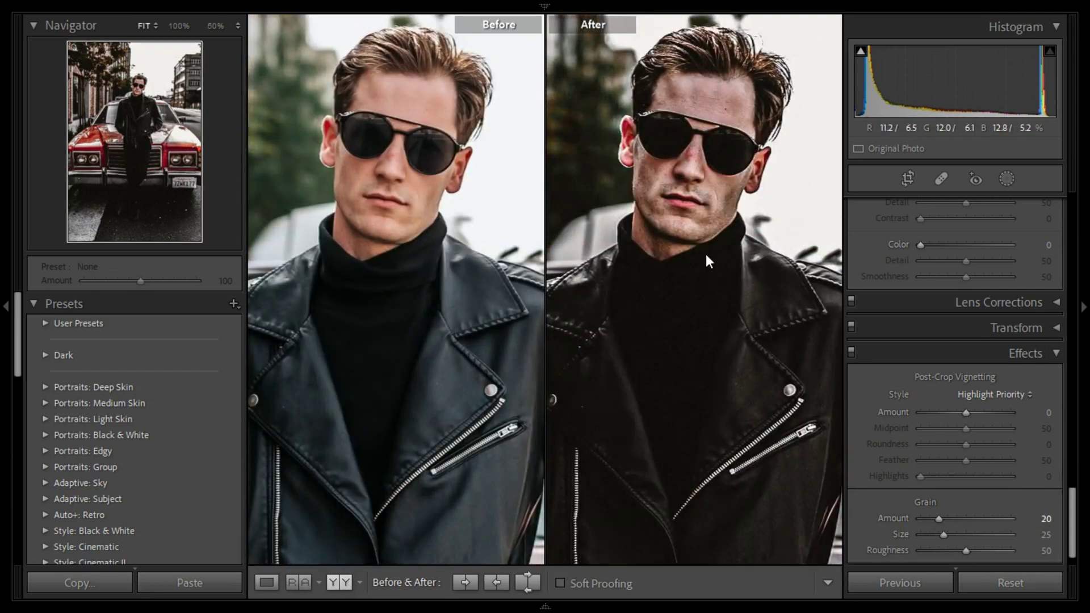